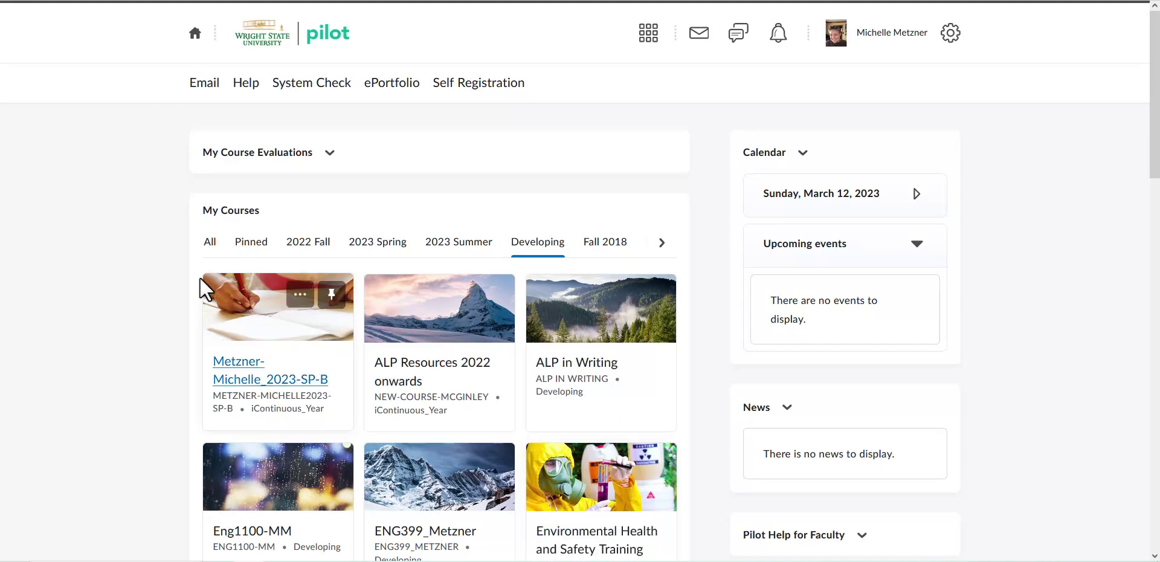
Open the 2023-SP-B course under Developing and start its Grades Setup Wizard
{"action": "left_click", "coordinate": [282, 356]}
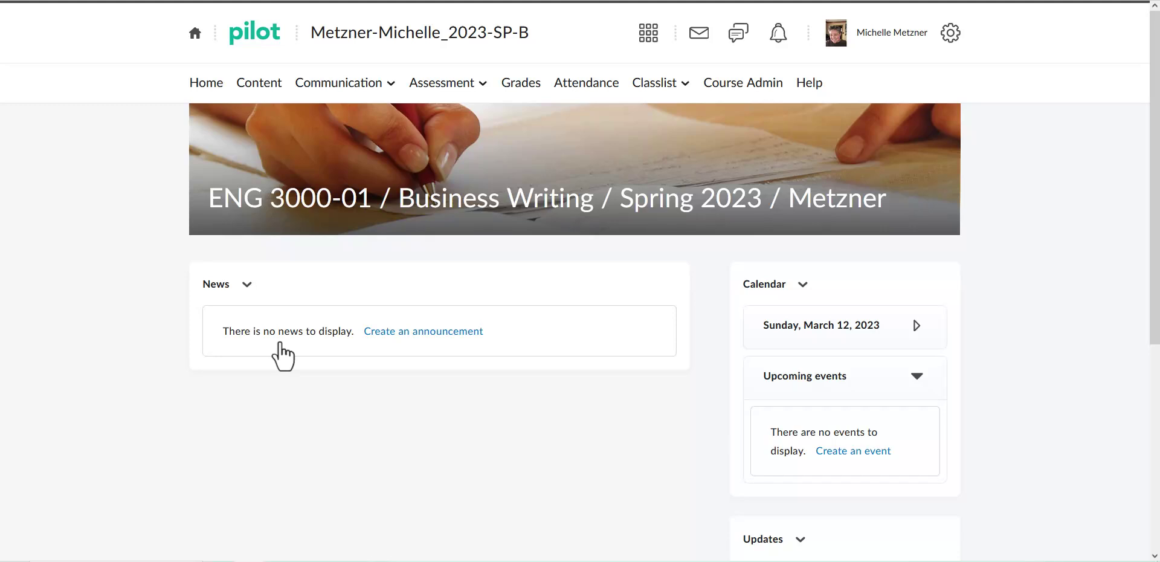
{"action": "left_click", "coordinate": [520, 88]}
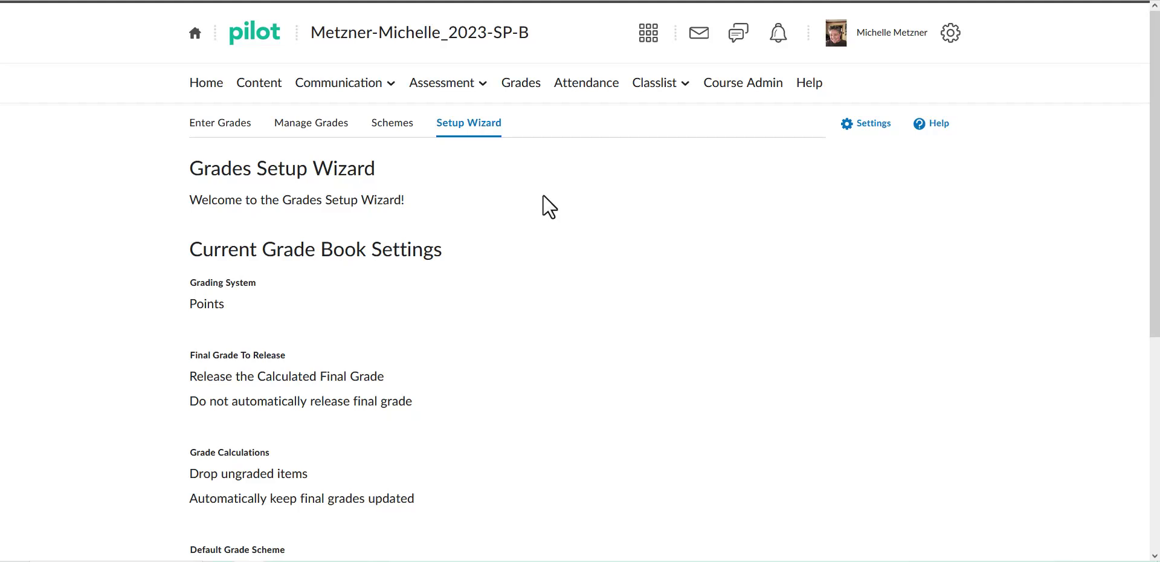
{"action": "scroll", "coordinate": [543, 194], "scroll_direction": "down", "scroll_amount": 5}
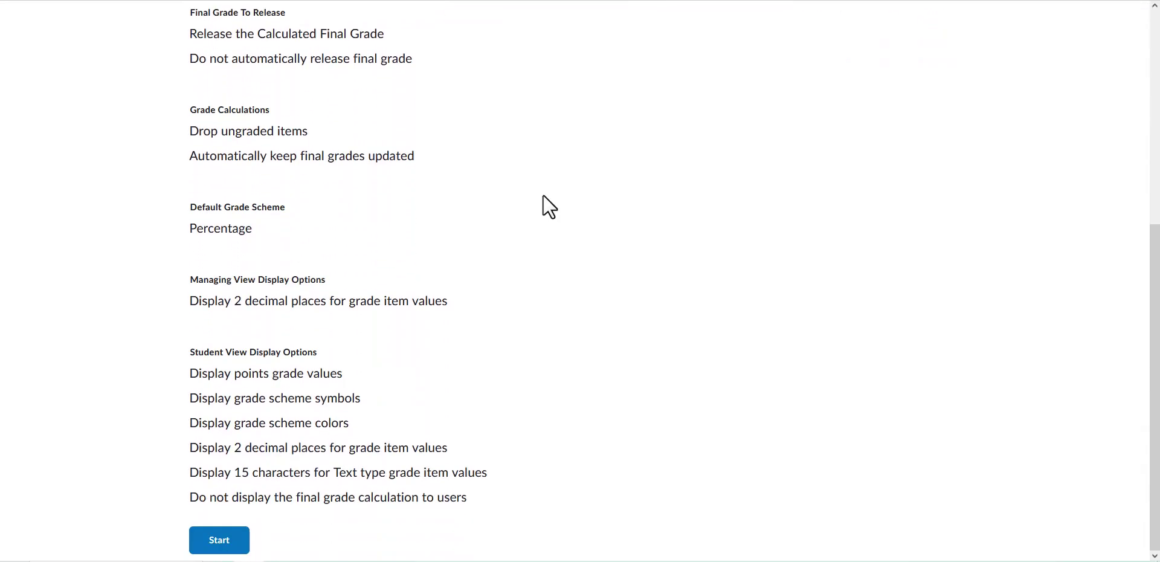
{"action": "left_click", "coordinate": [225, 545]}
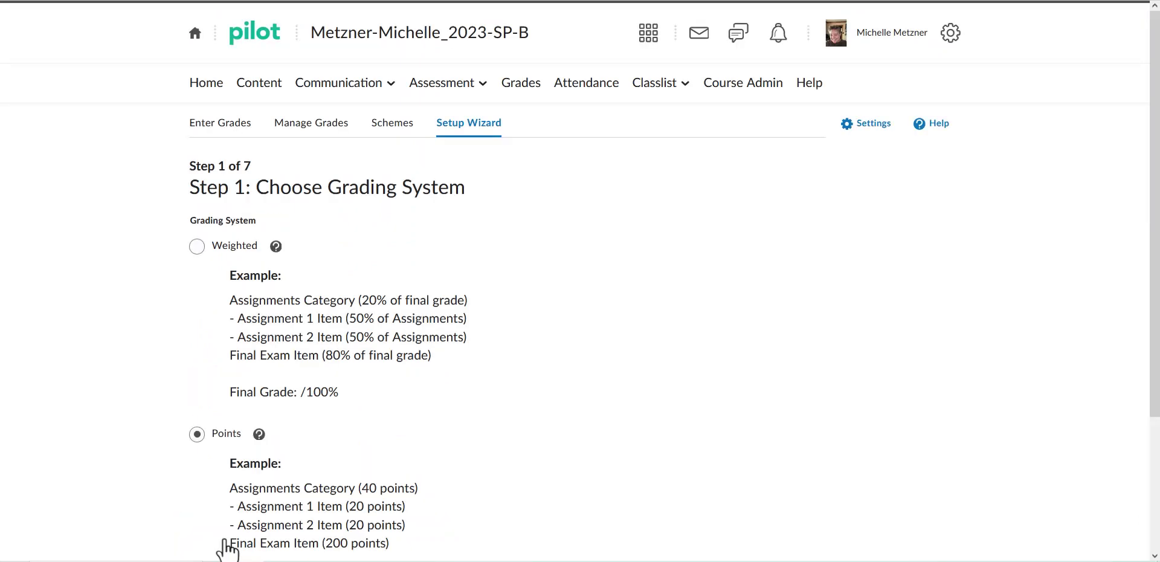
Accept the Points grading system and release of the Calculated Final Grade without automatic release in the setup wizard
{"action": "scroll", "coordinate": [568, 395], "scroll_direction": "down", "scroll_amount": 2}
{"action": "scroll", "coordinate": [574, 406], "scroll_direction": "down", "scroll_amount": 1}
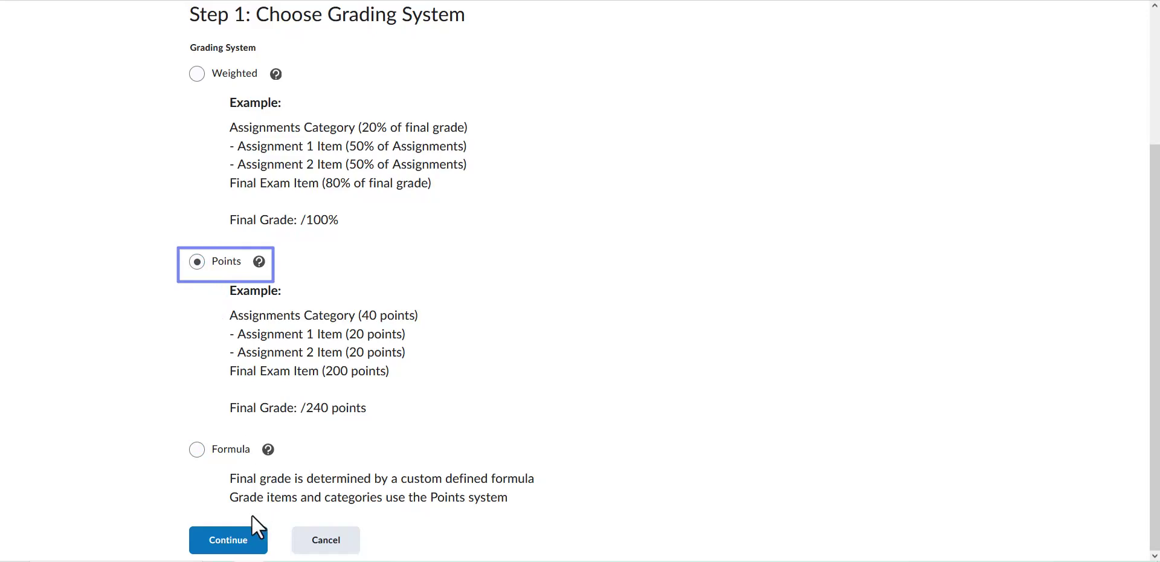
{"action": "left_click", "coordinate": [239, 546]}
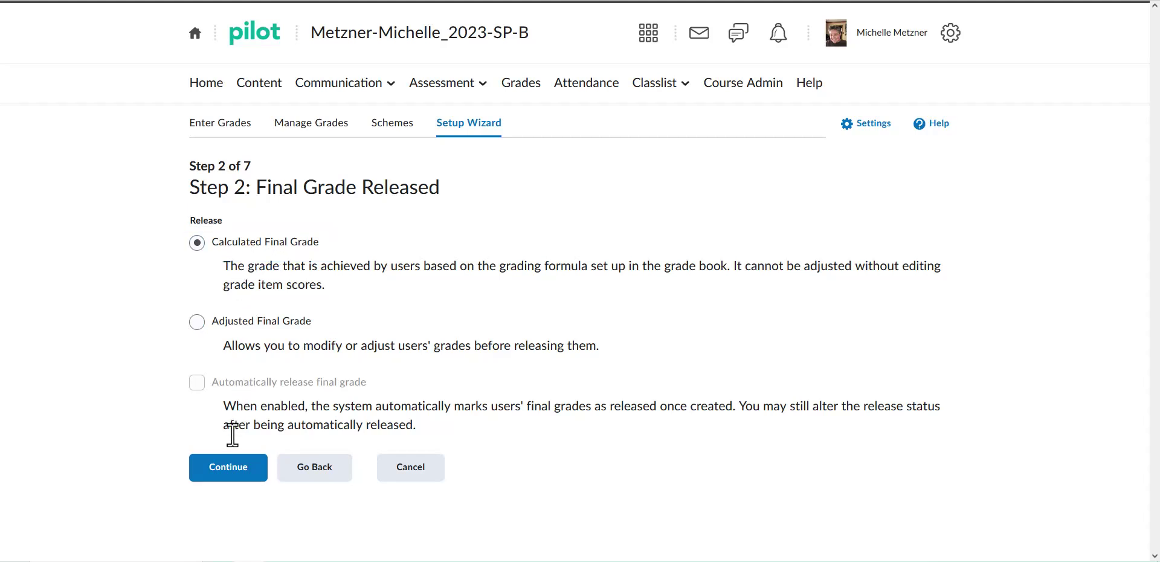
{"action": "left_click", "coordinate": [233, 475]}
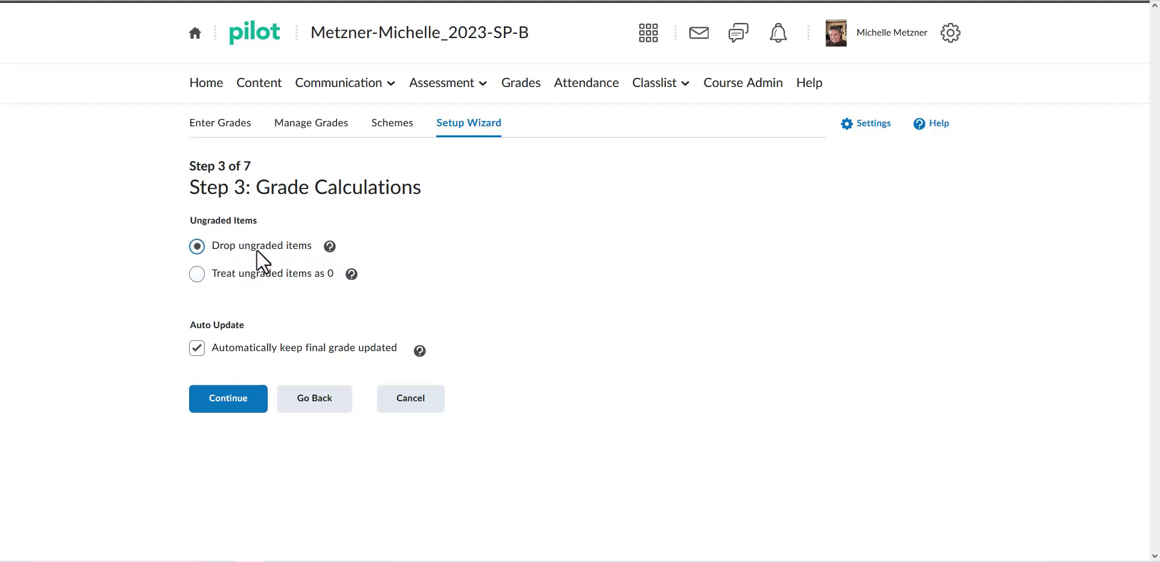
Read the help on dropping ungraded items, then accept Drop ungraded items with automatically updated final grades
{"action": "left_click", "coordinate": [329, 247]}
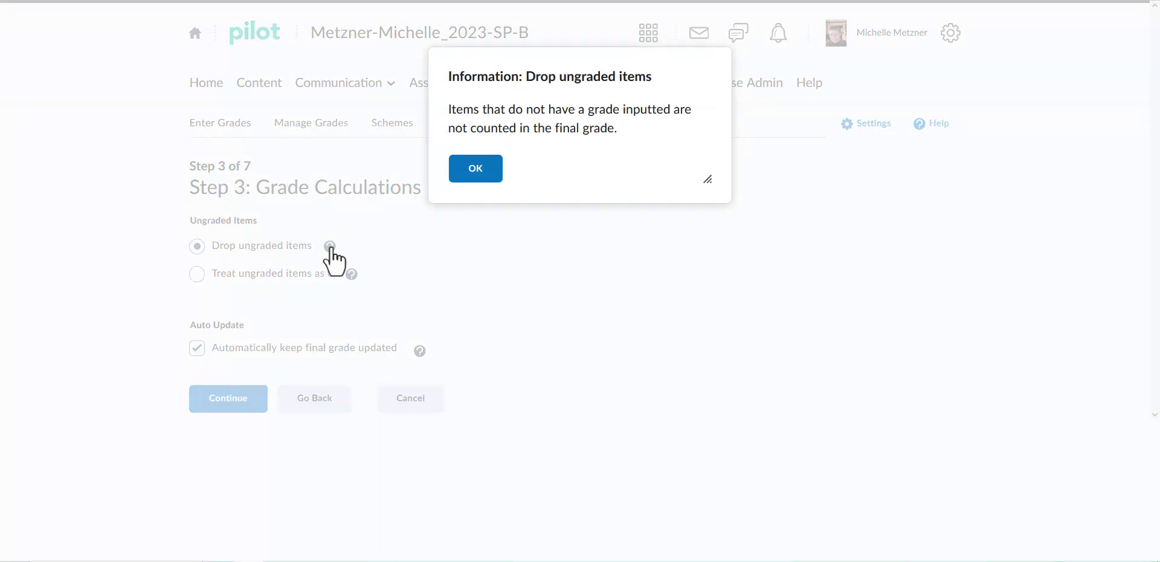
{"action": "left_click", "coordinate": [477, 169]}
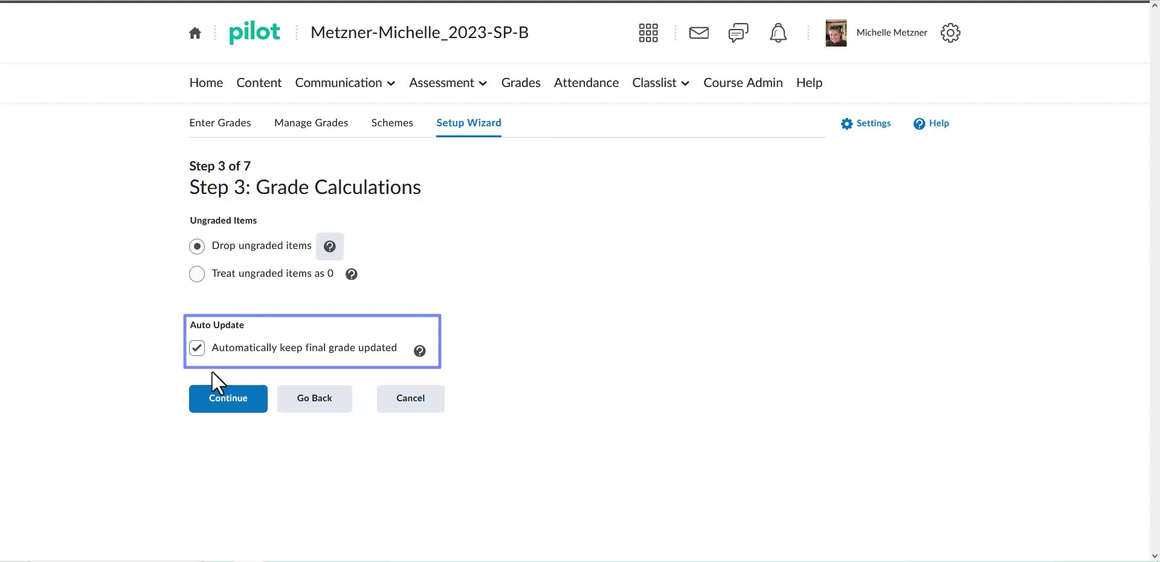
{"action": "left_click", "coordinate": [228, 398]}
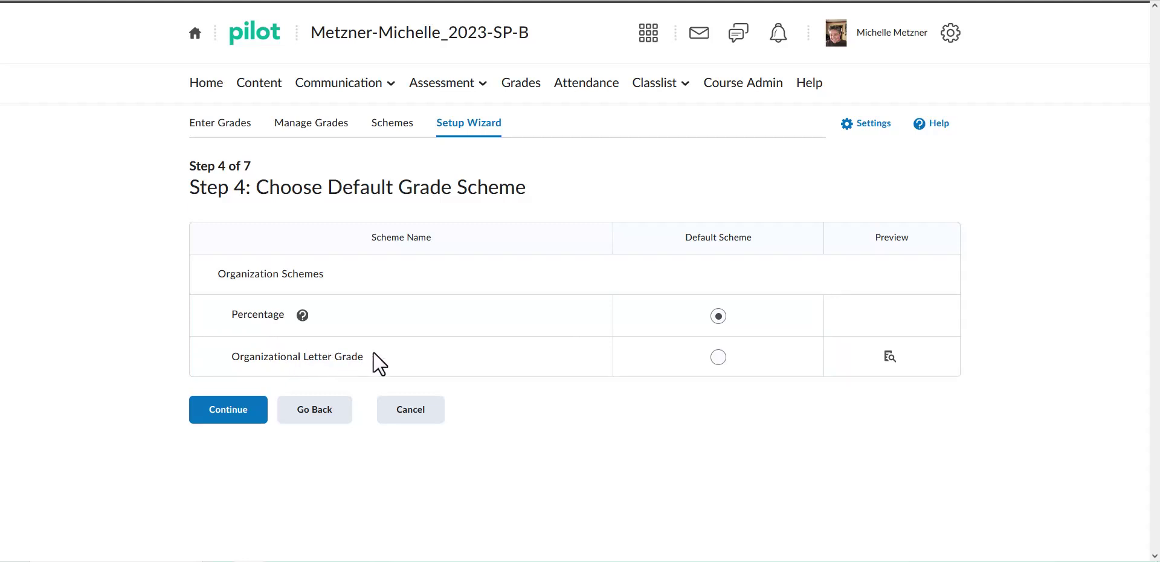
Choose Organizational Letter Grade as the default grade scheme and accept 2 decimal places for the managing view
{"action": "left_click", "coordinate": [718, 357]}
{"action": "left_click", "coordinate": [228, 416]}
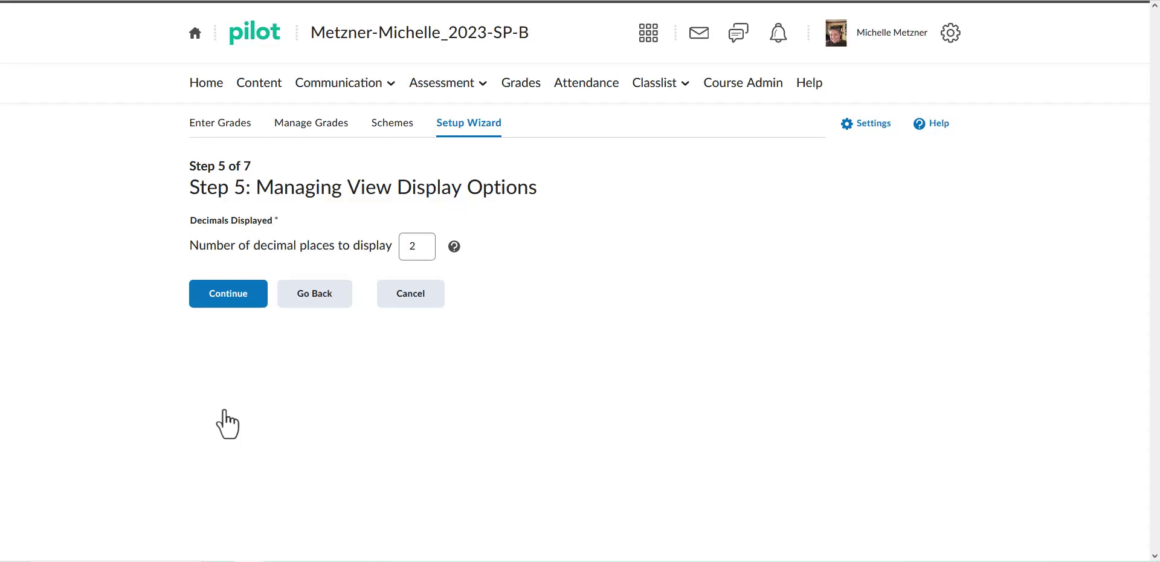
{"action": "left_click", "coordinate": [221, 311]}
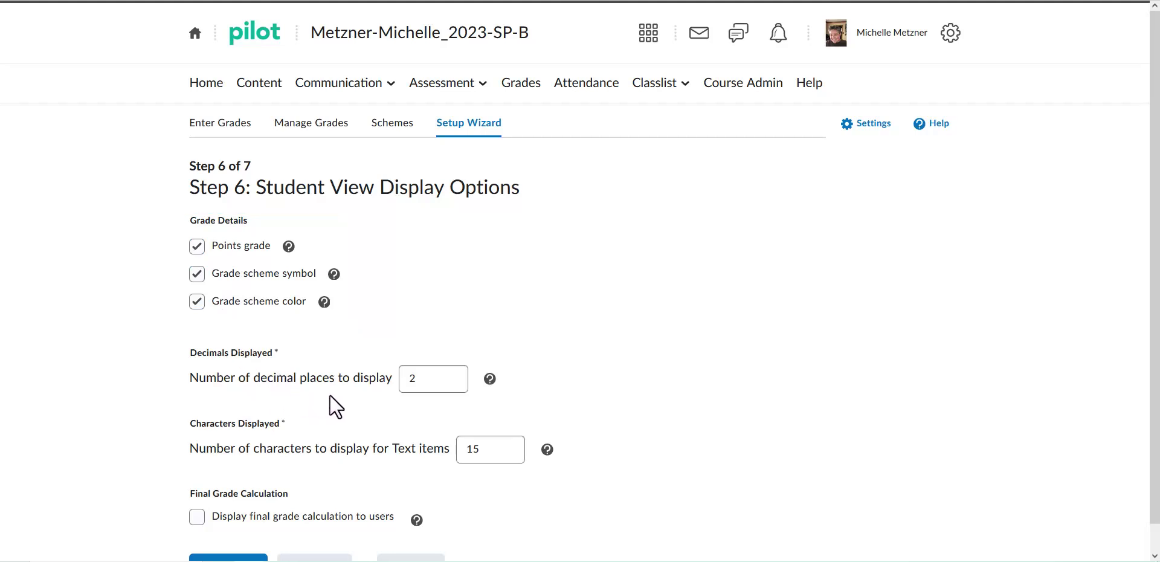
Set the number of characters displayed for Text items in the student view to 25
{"action": "scroll", "coordinate": [330, 396], "scroll_direction": "down", "scroll_amount": 1}
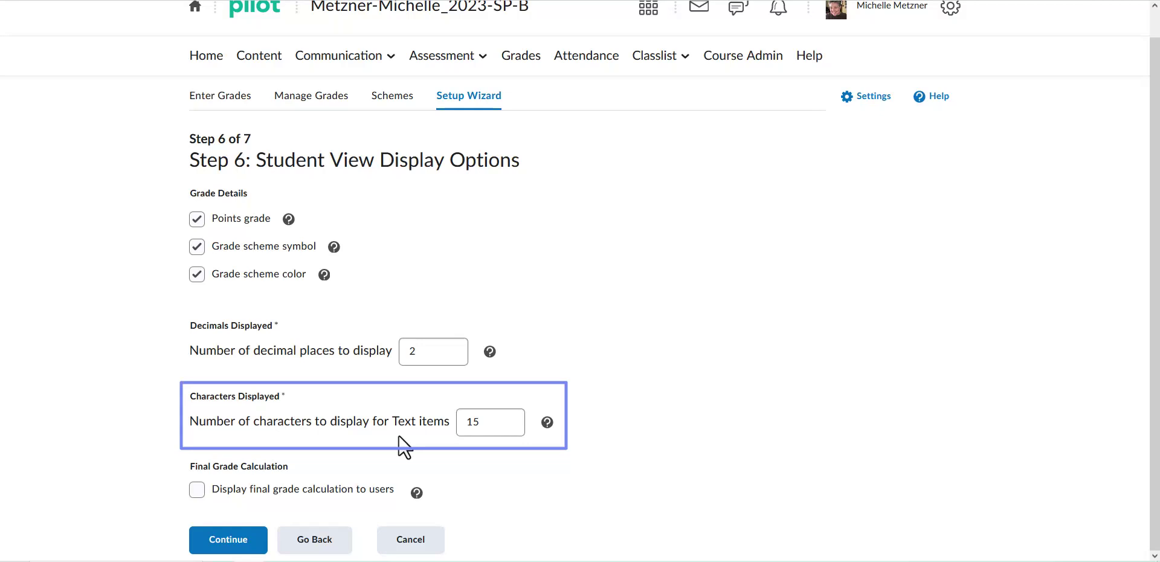
{"action": "left_click", "coordinate": [476, 423]}
{"action": "left_click_drag", "start_coordinate": [495, 422], "coordinate": [465, 422]}
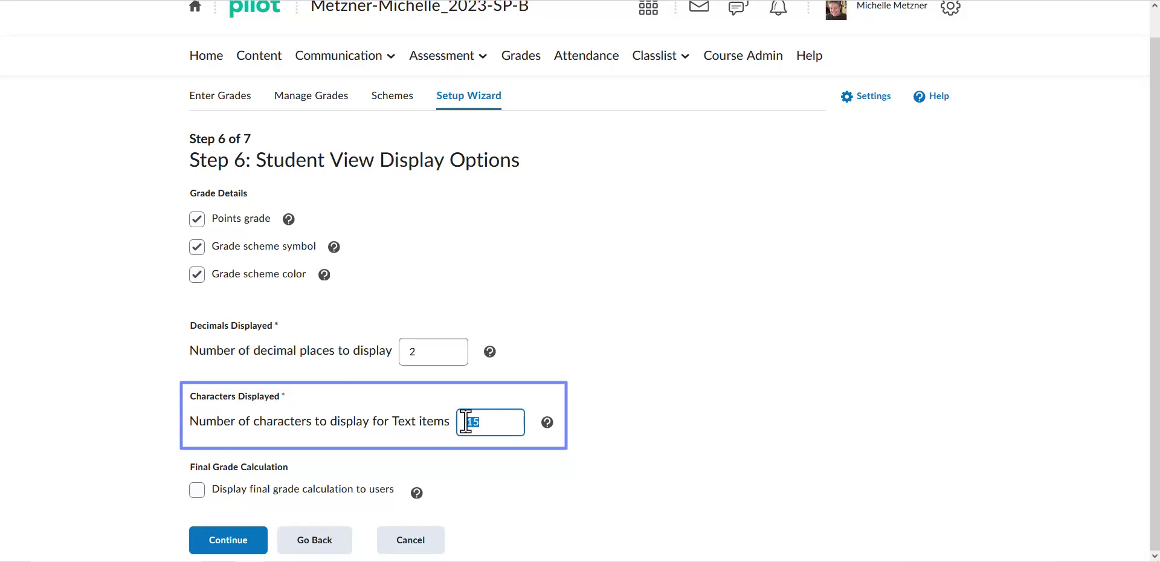
{"action": "type", "text": "25"}
{"action": "left_click", "coordinate": [136, 425]}
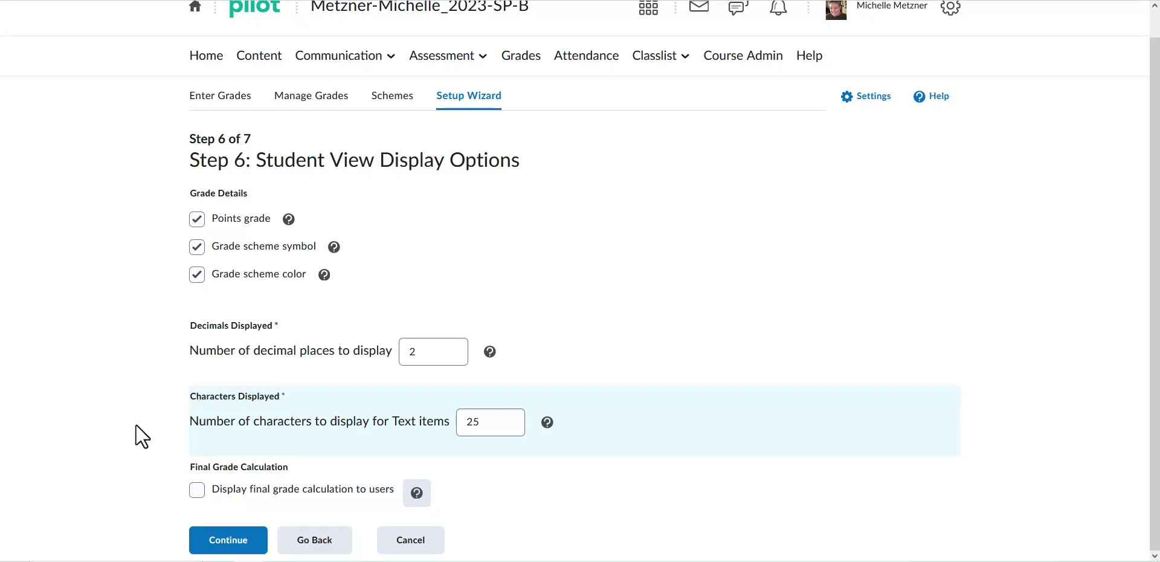
Enable displaying the final grade calculation to users and finish the Grades Setup Wizard
{"action": "left_click", "coordinate": [197, 490]}
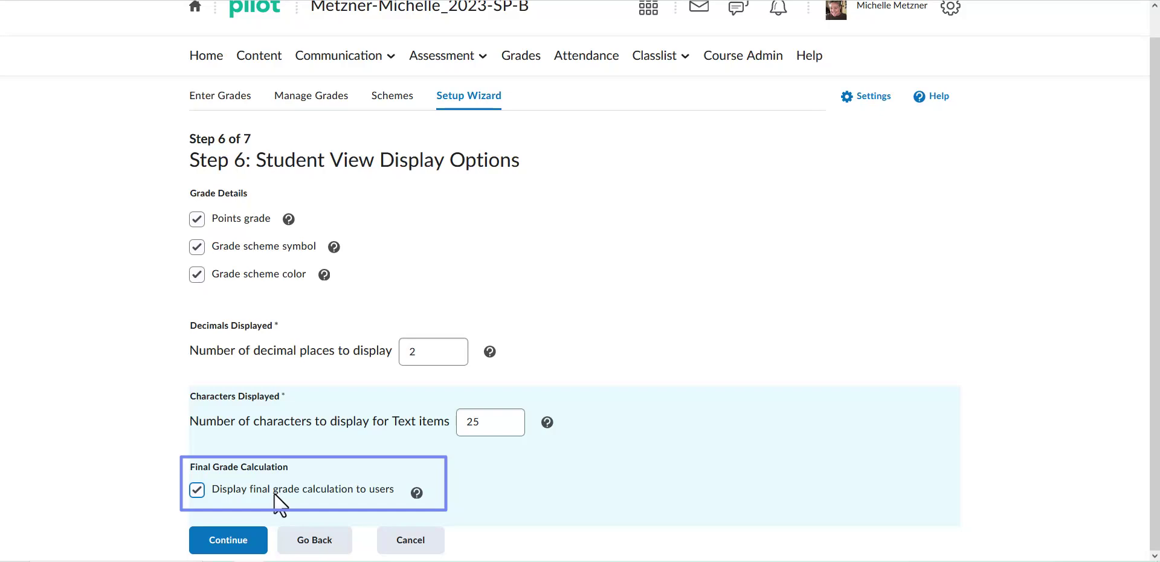
{"action": "left_click", "coordinate": [241, 543]}
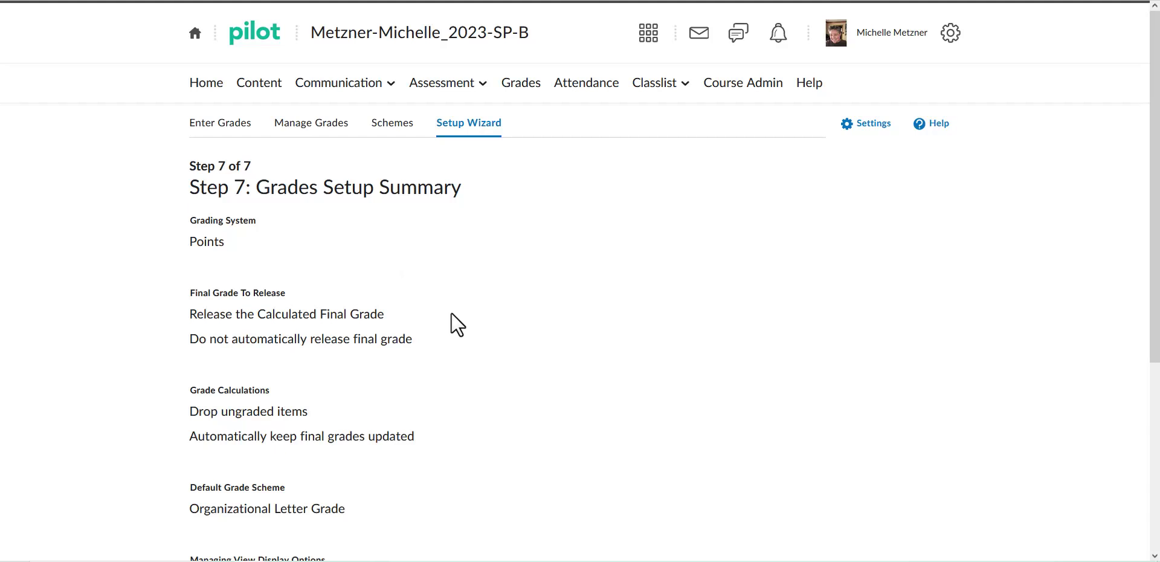
{"action": "scroll", "coordinate": [451, 313], "scroll_direction": "down", "scroll_amount": 5}
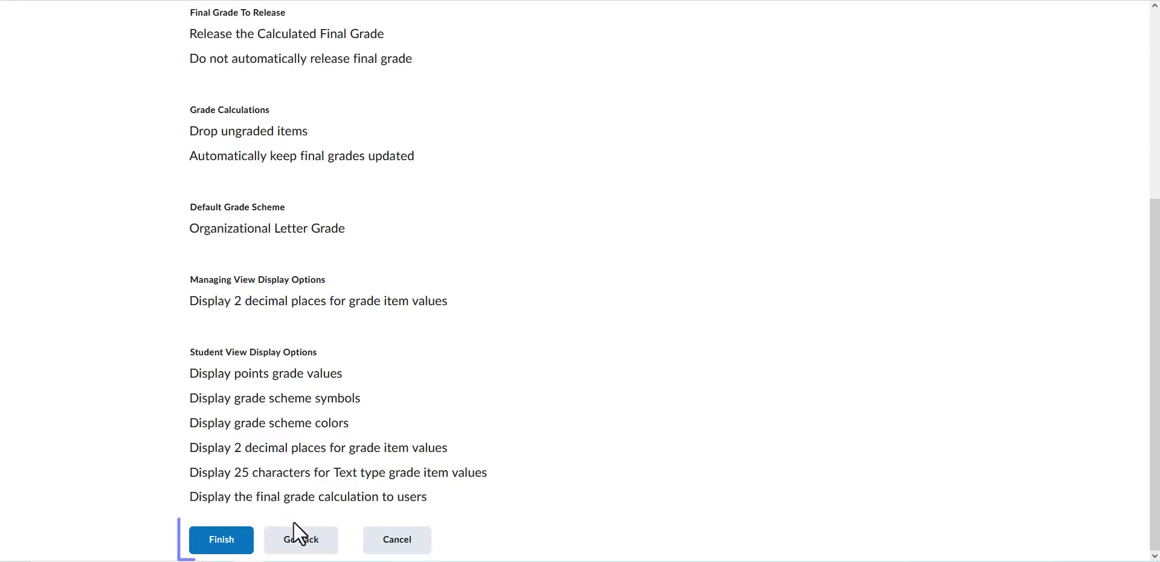
{"action": "left_click", "coordinate": [220, 542]}
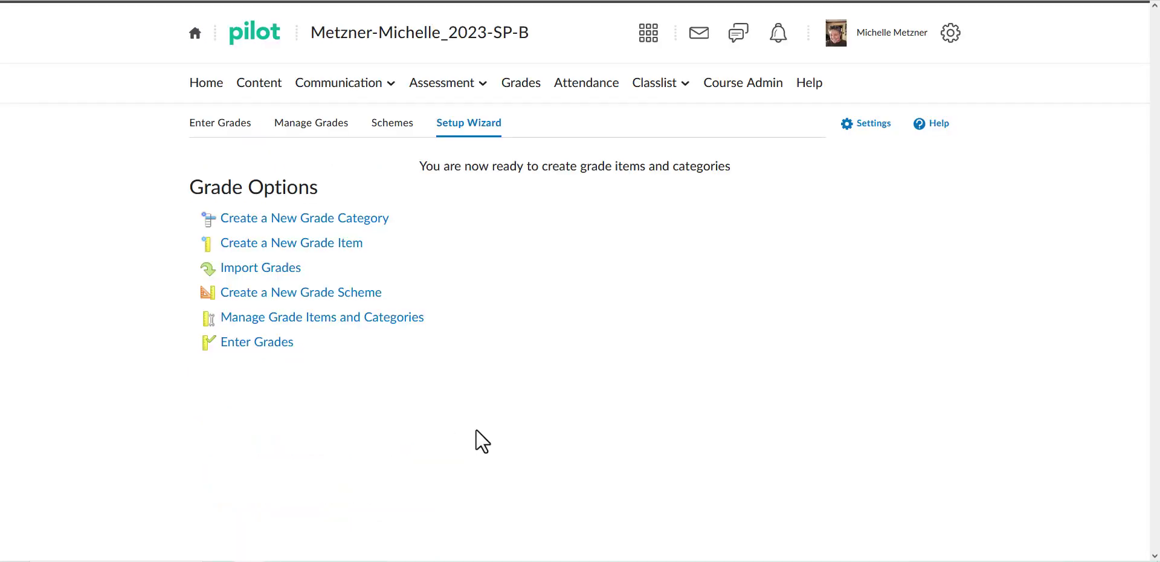
In the grades settings, review the personal display options, choose Manage Grades as the default grades area, and save
{"action": "left_click", "coordinate": [877, 124]}
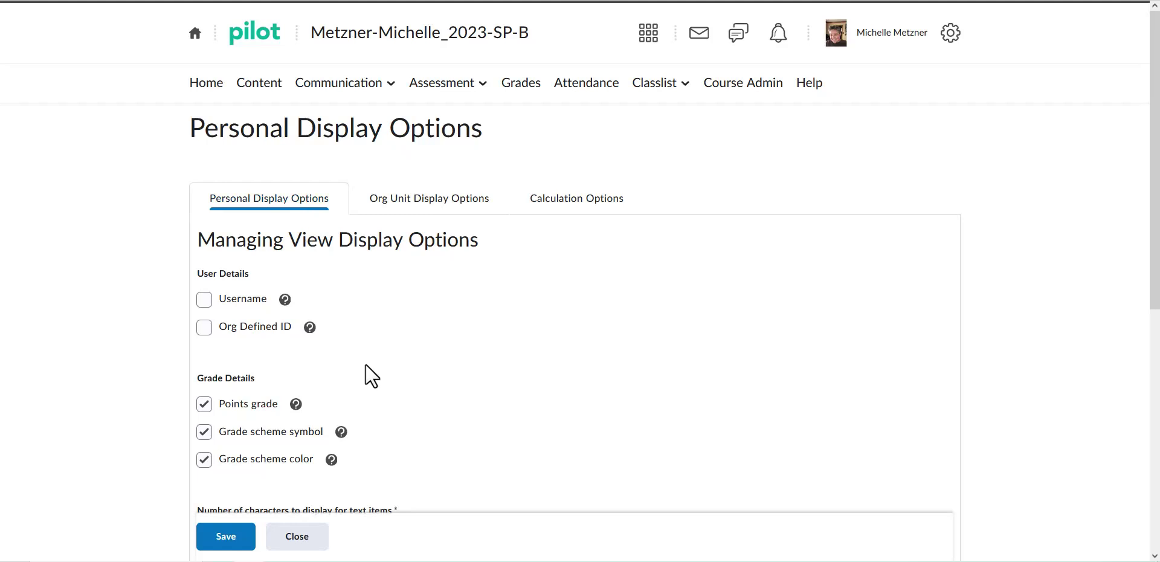
{"action": "scroll", "coordinate": [365, 365], "scroll_direction": "down", "scroll_amount": 4}
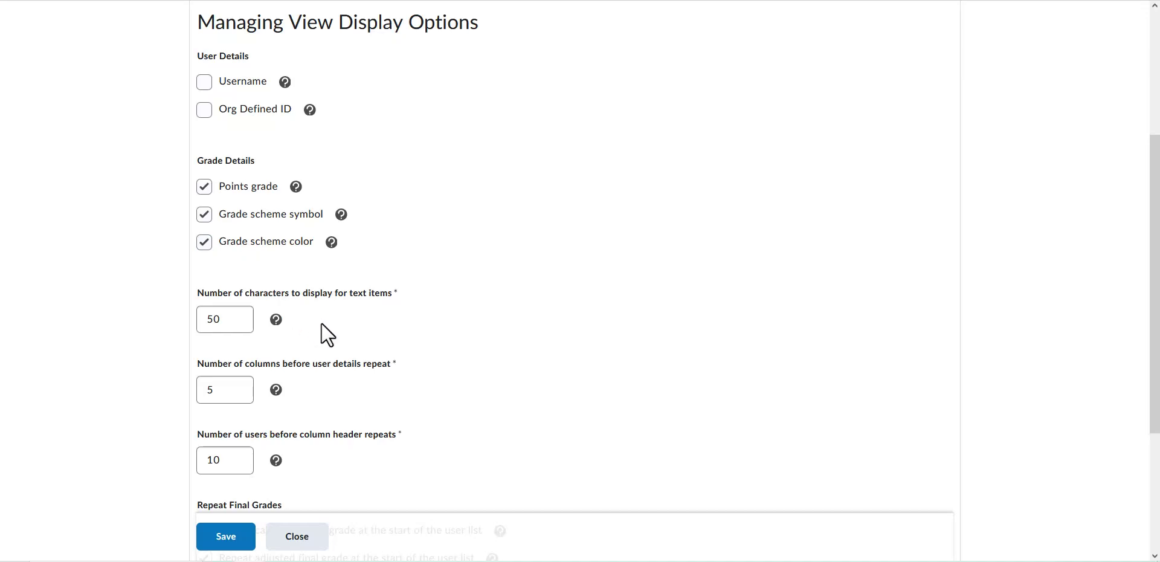
{"action": "scroll", "coordinate": [321, 324], "scroll_direction": "down", "scroll_amount": 3}
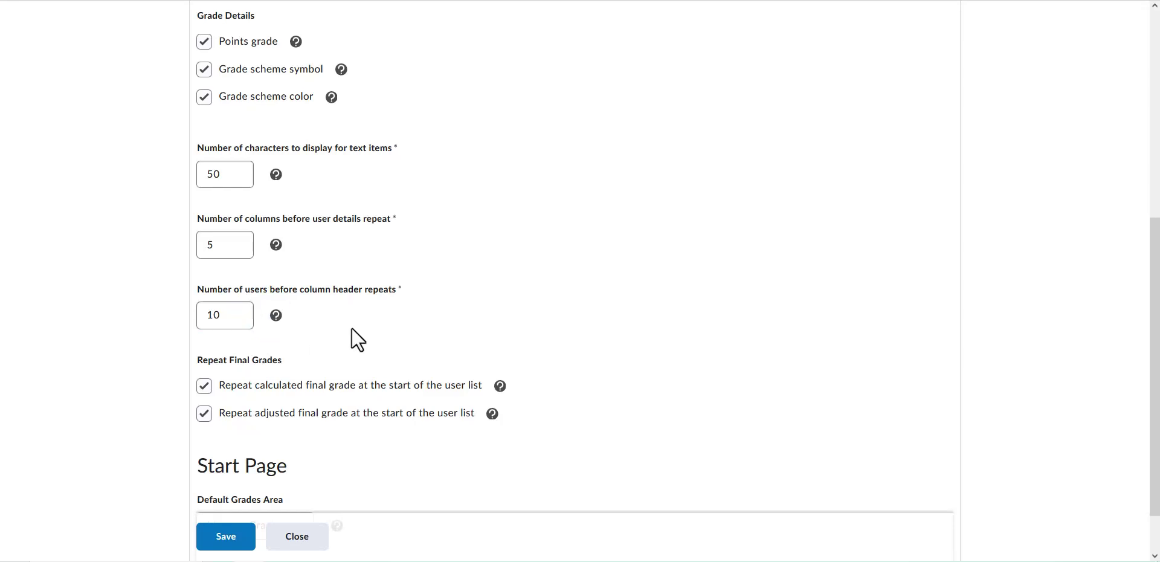
{"action": "scroll", "coordinate": [356, 324], "scroll_direction": "down", "scroll_amount": 1}
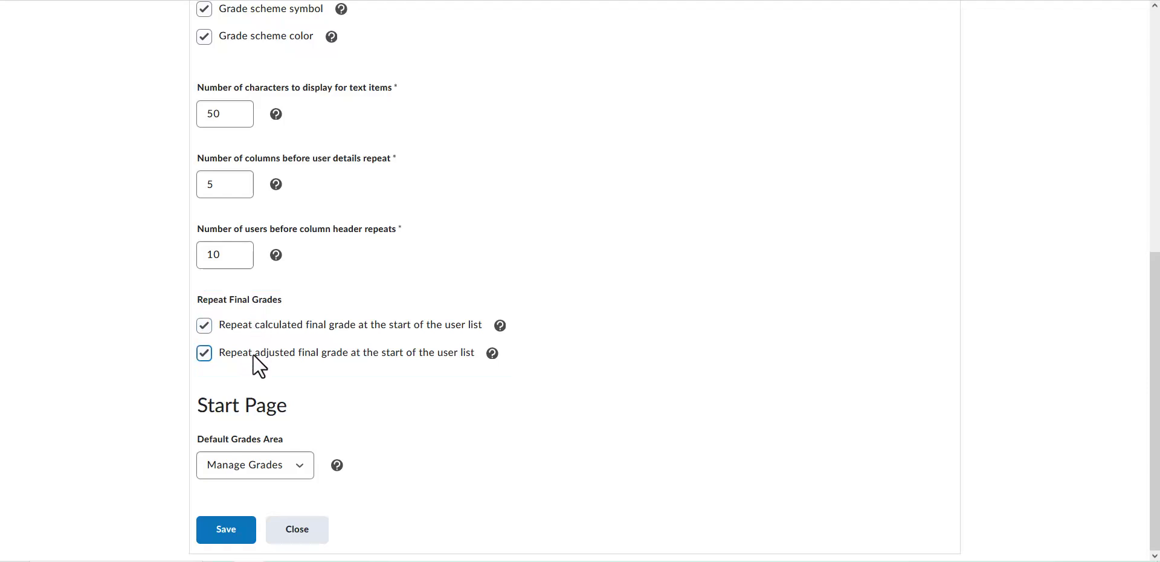
{"action": "left_click", "coordinate": [300, 464]}
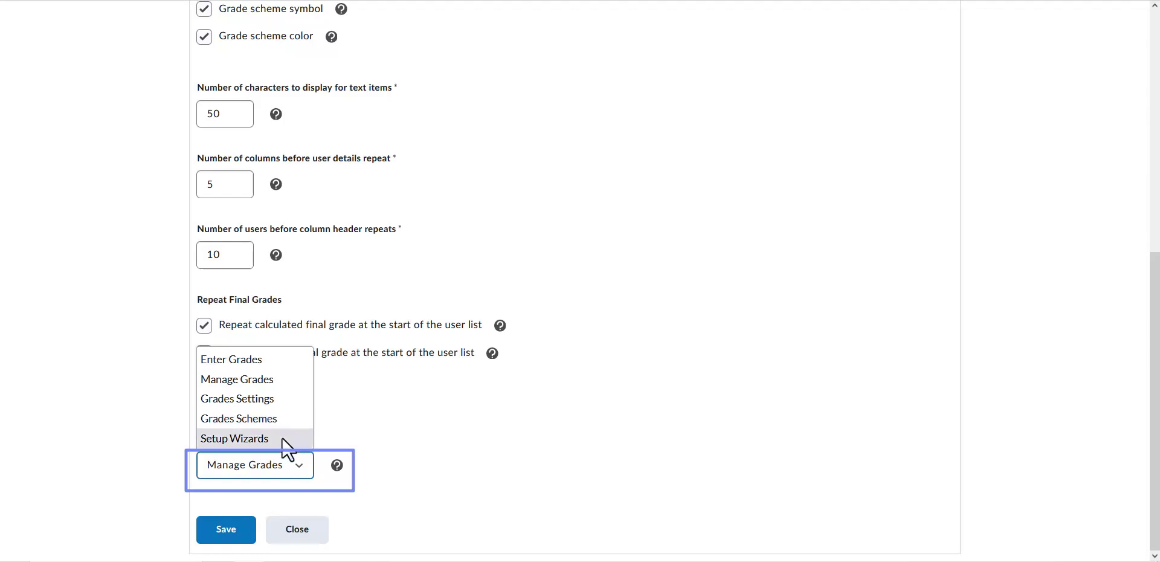
{"action": "left_click", "coordinate": [277, 379]}
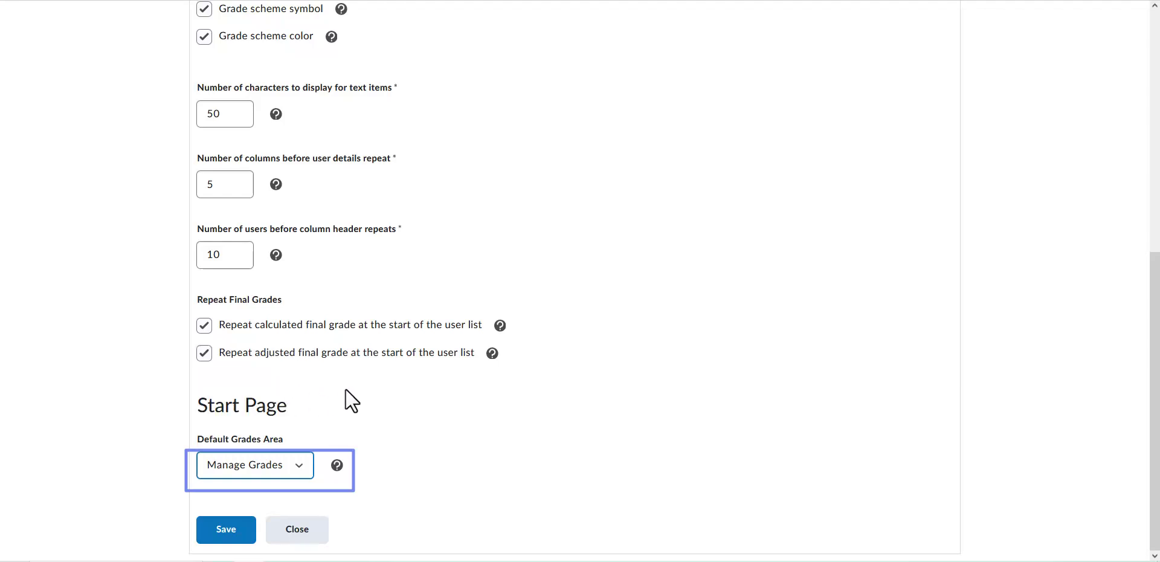
{"action": "left_click", "coordinate": [232, 536]}
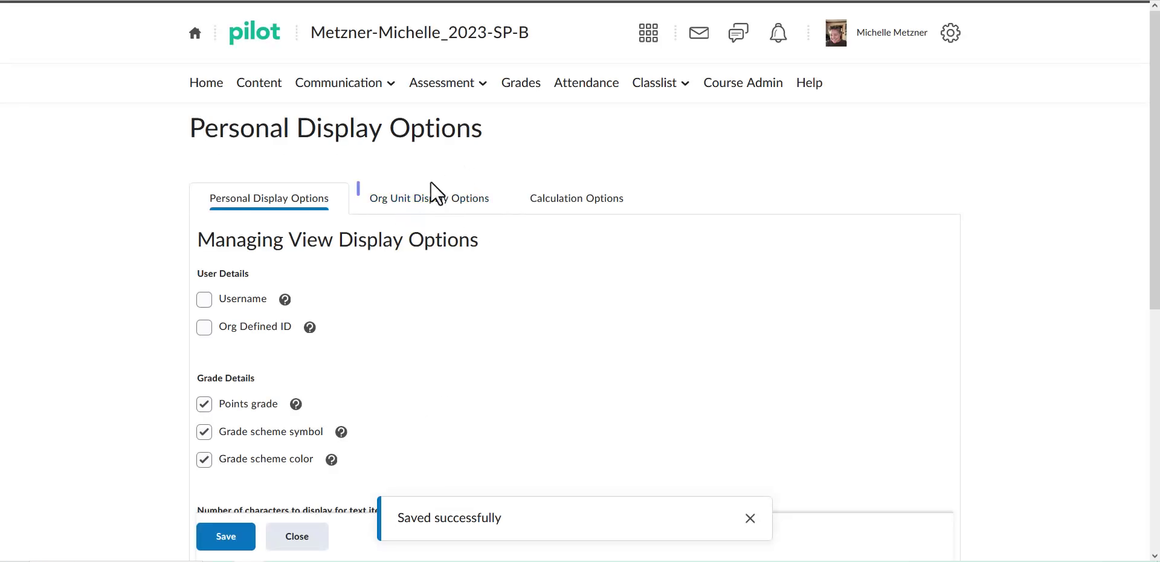
Review the Org Unit Display Options for decimals, text characters and final grade calculation, and save them
{"action": "left_click", "coordinate": [432, 210]}
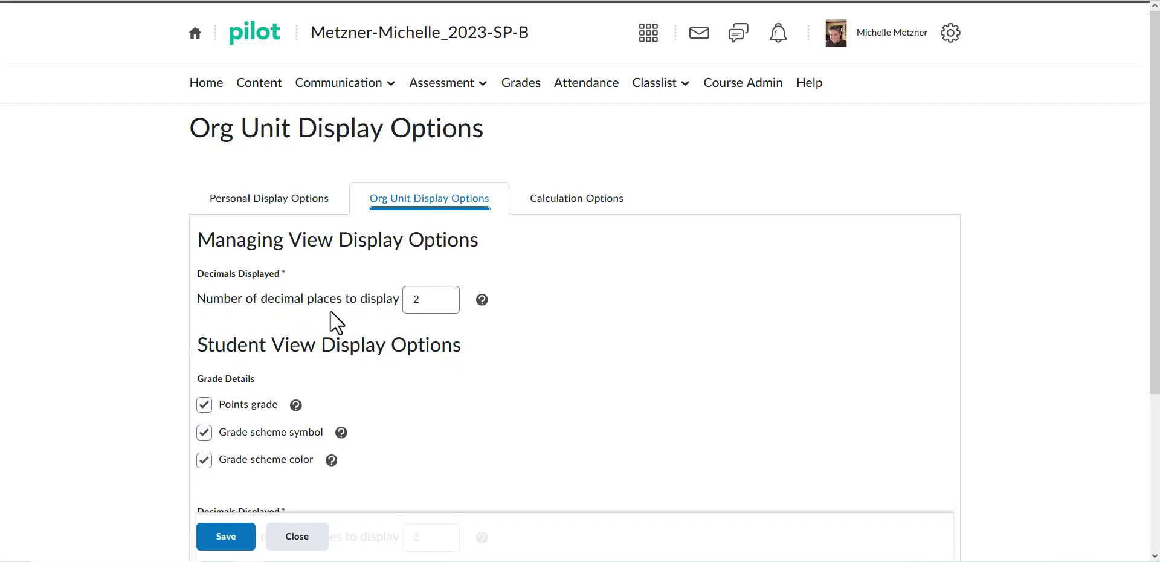
{"action": "left_click", "coordinate": [420, 306]}
{"action": "left_click", "coordinate": [425, 361]}
{"action": "scroll", "coordinate": [426, 361], "scroll_direction": "down", "scroll_amount": 3}
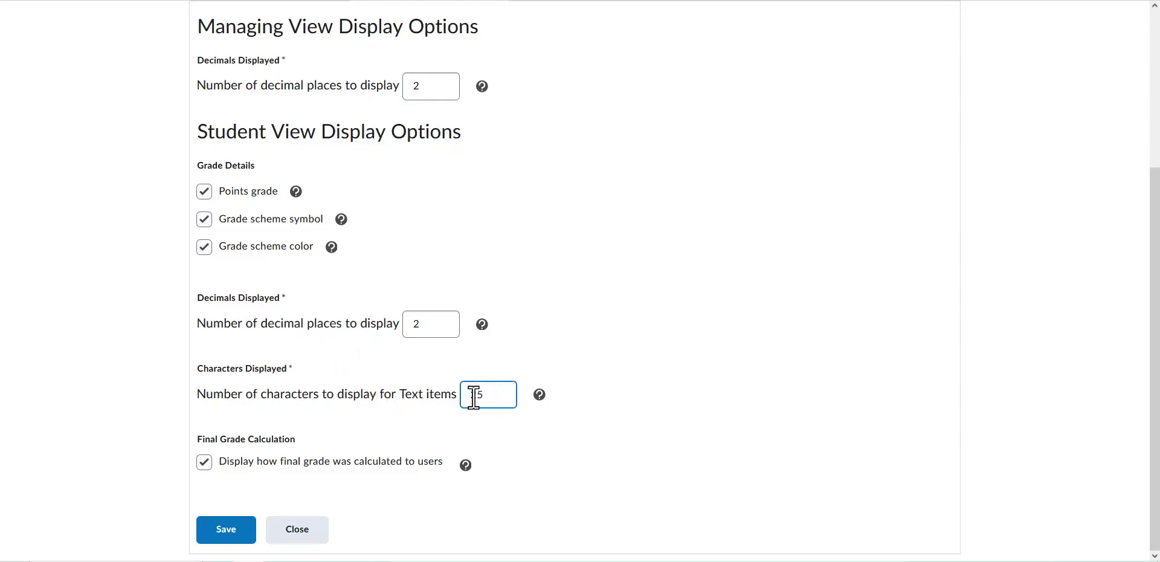
{"action": "left_click", "coordinate": [233, 535]}
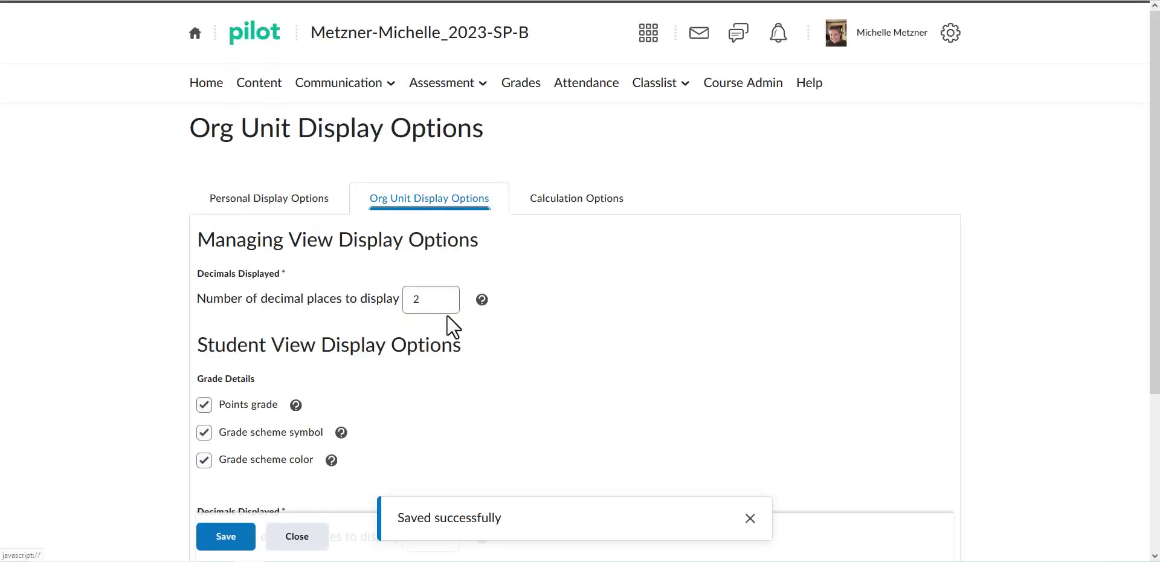
Review the Calculation Options for grading system, final grade release and ungraded items, and save them with confirmation
{"action": "left_click", "coordinate": [601, 202]}
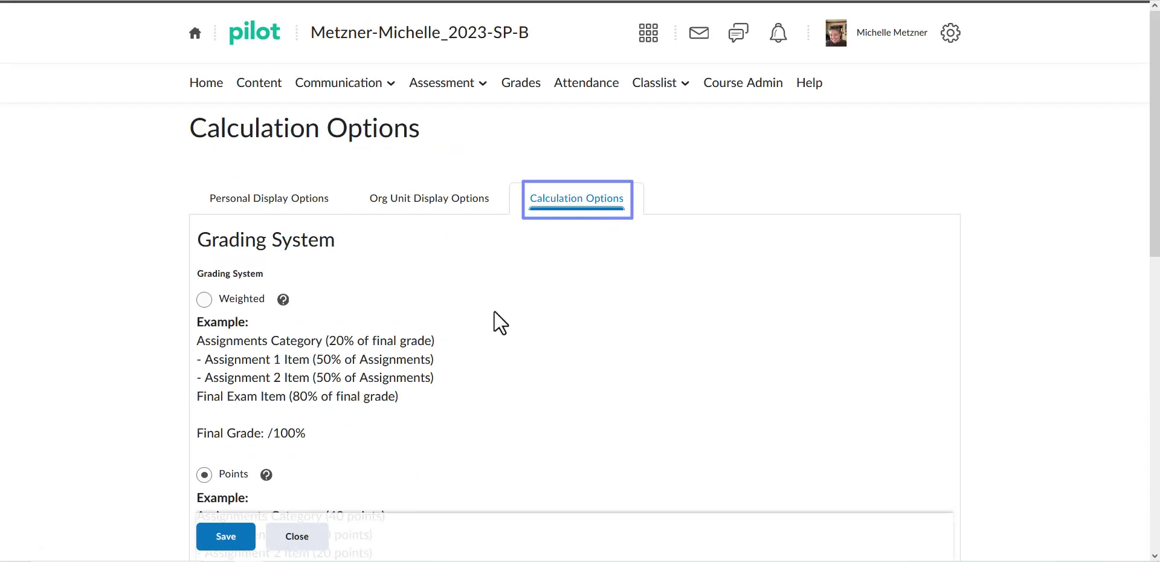
{"action": "scroll", "coordinate": [494, 312], "scroll_direction": "down", "scroll_amount": 3}
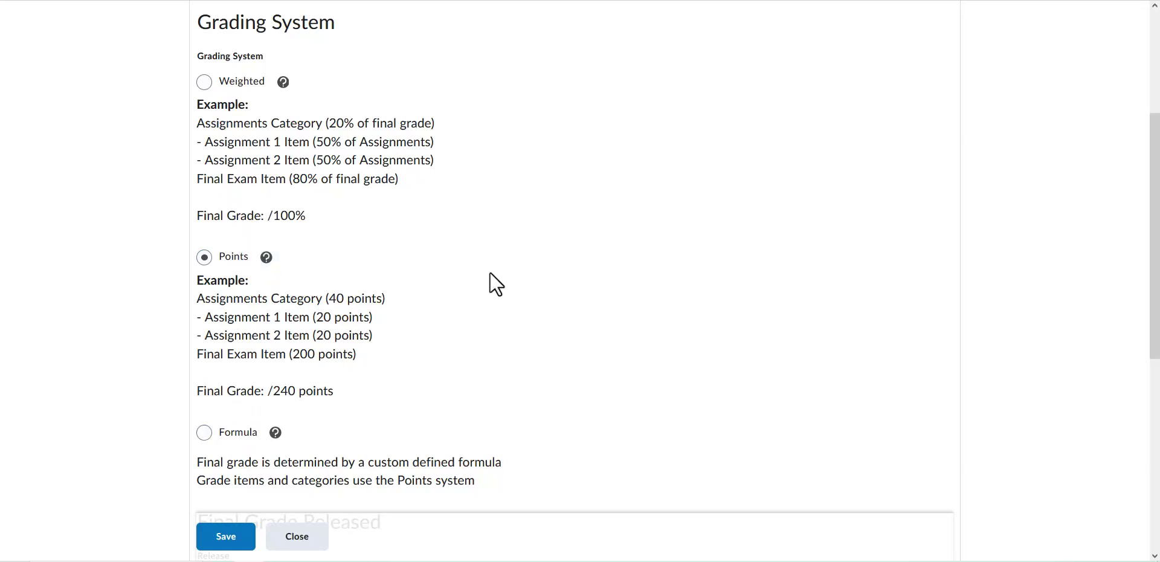
{"action": "scroll", "coordinate": [490, 273], "scroll_direction": "down", "scroll_amount": 4}
{"action": "scroll", "coordinate": [491, 273], "scroll_direction": "down", "scroll_amount": 2}
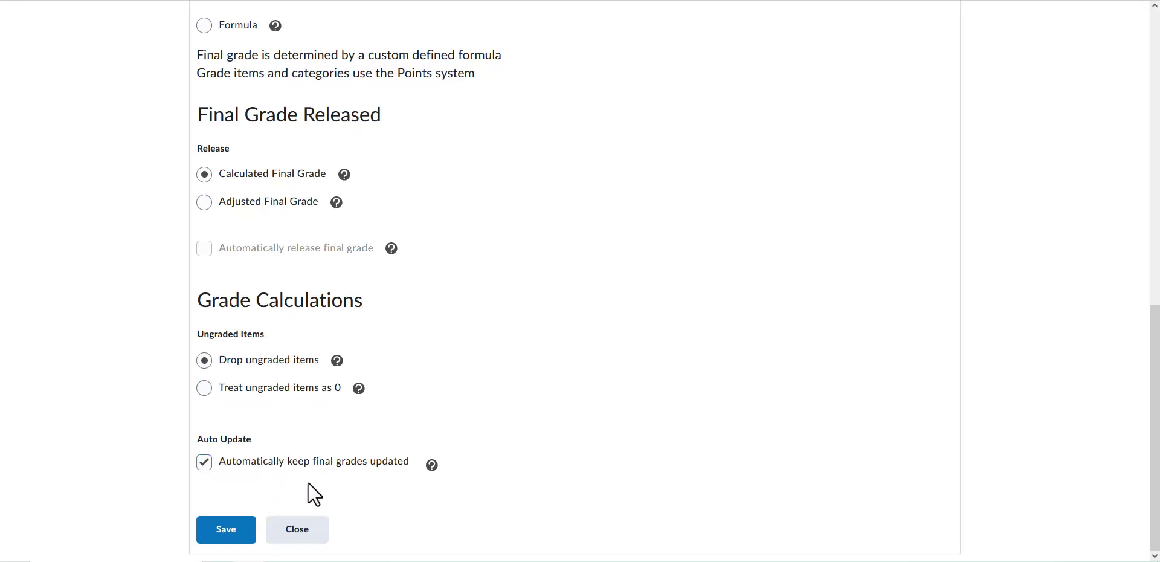
{"action": "left_click", "coordinate": [228, 530]}
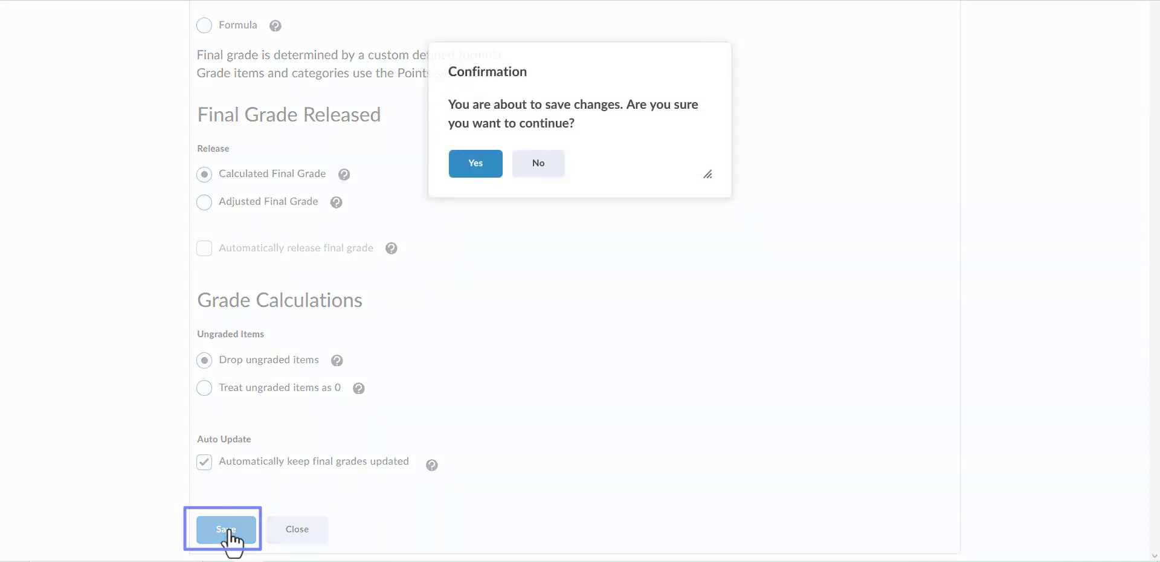
{"action": "left_click", "coordinate": [487, 171]}
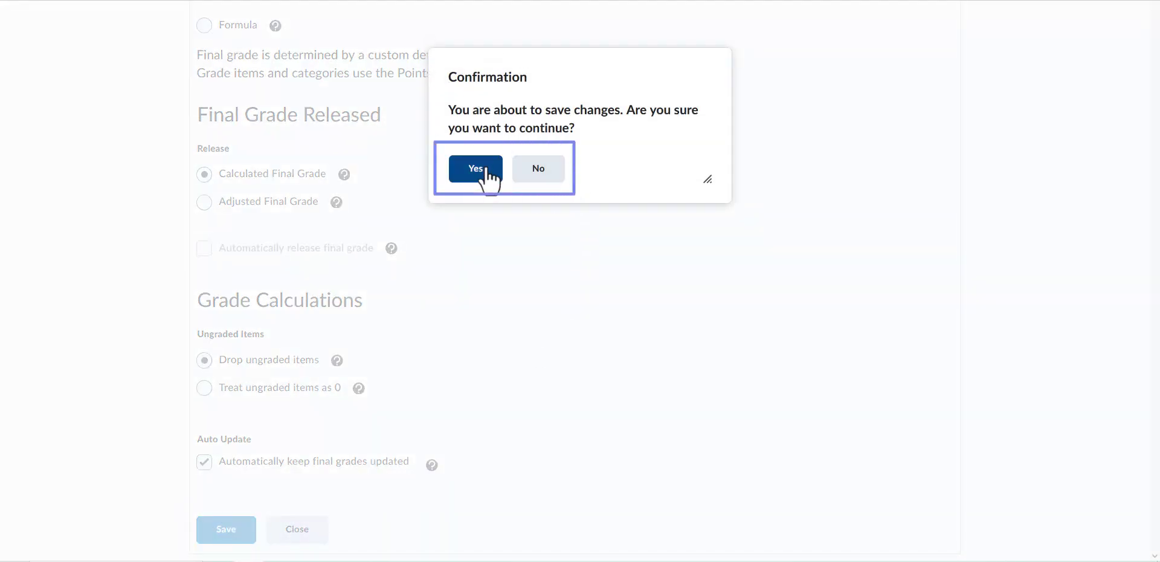
{"action": "left_click", "coordinate": [487, 171]}
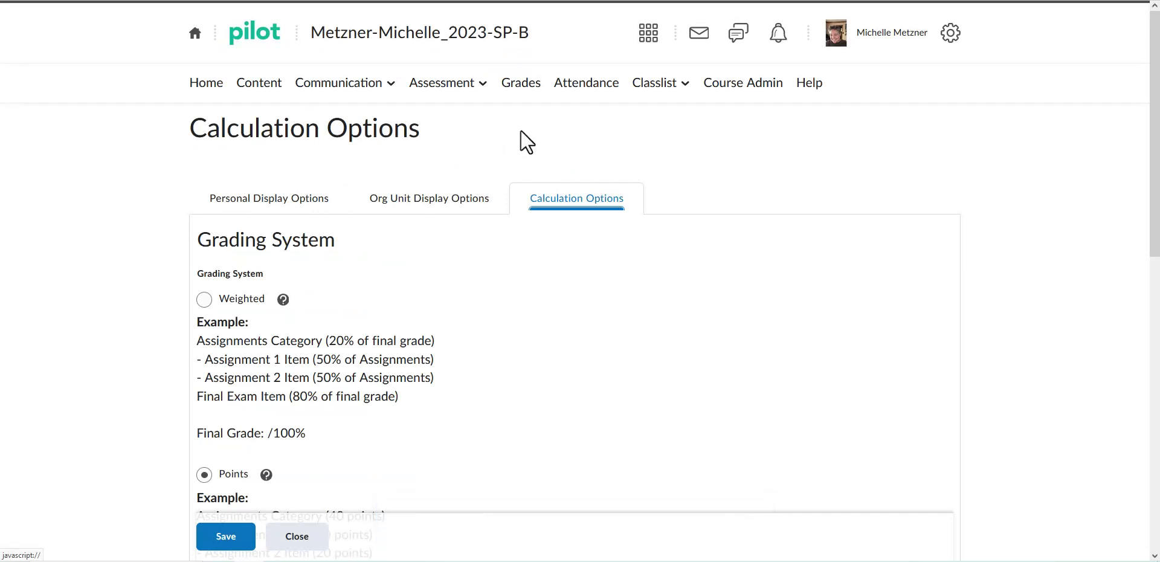
In Manage Grades, create a new category with Quizzes as both its name and short name
{"action": "left_click", "coordinate": [522, 87]}
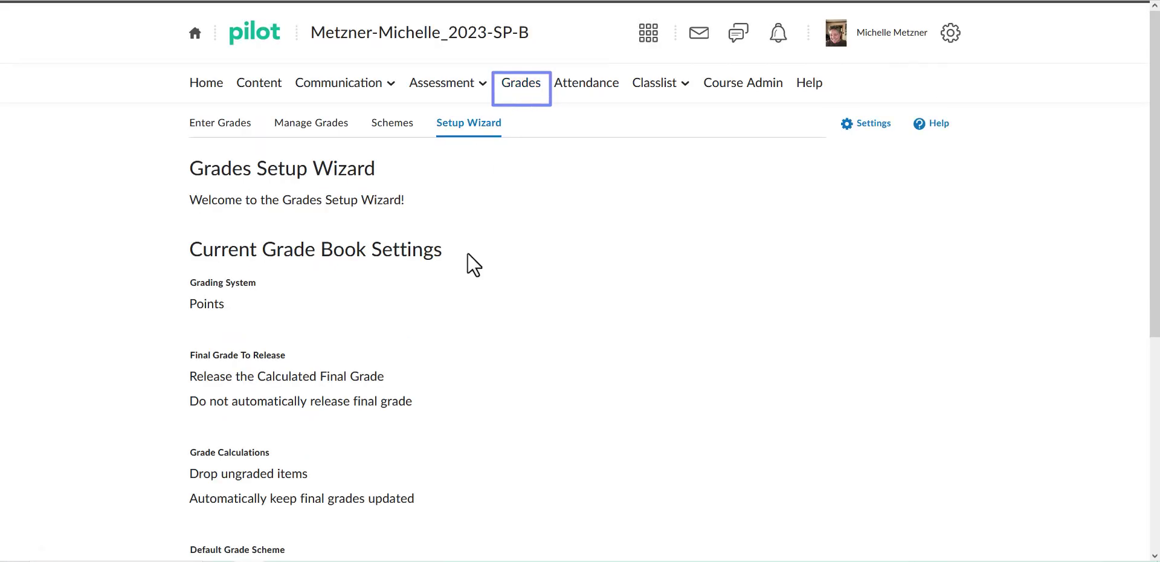
{"action": "left_click", "coordinate": [304, 123]}
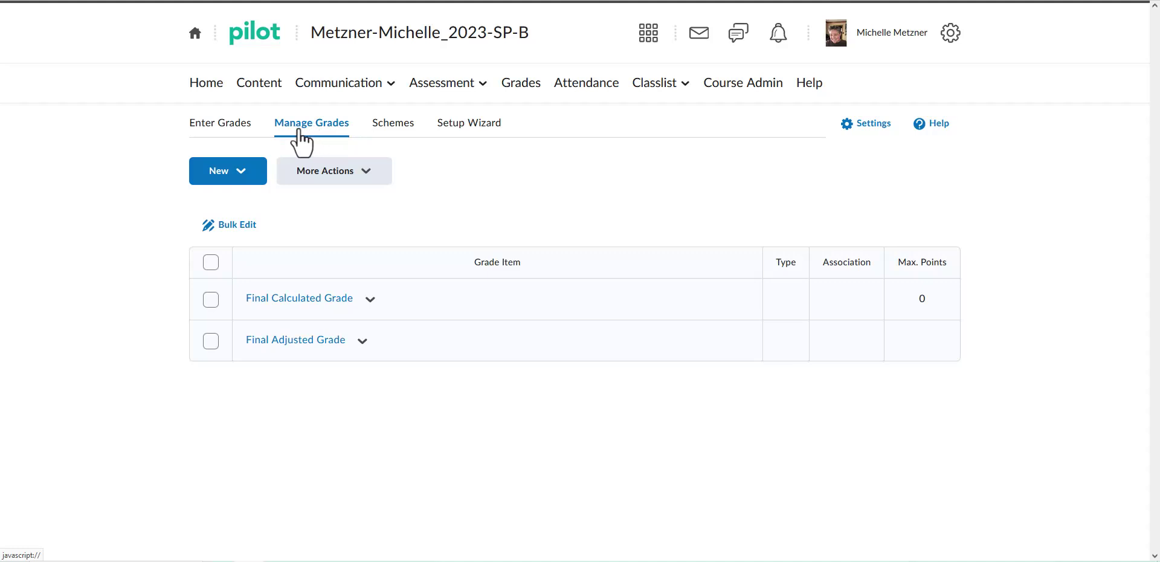
{"action": "left_click", "coordinate": [242, 175]}
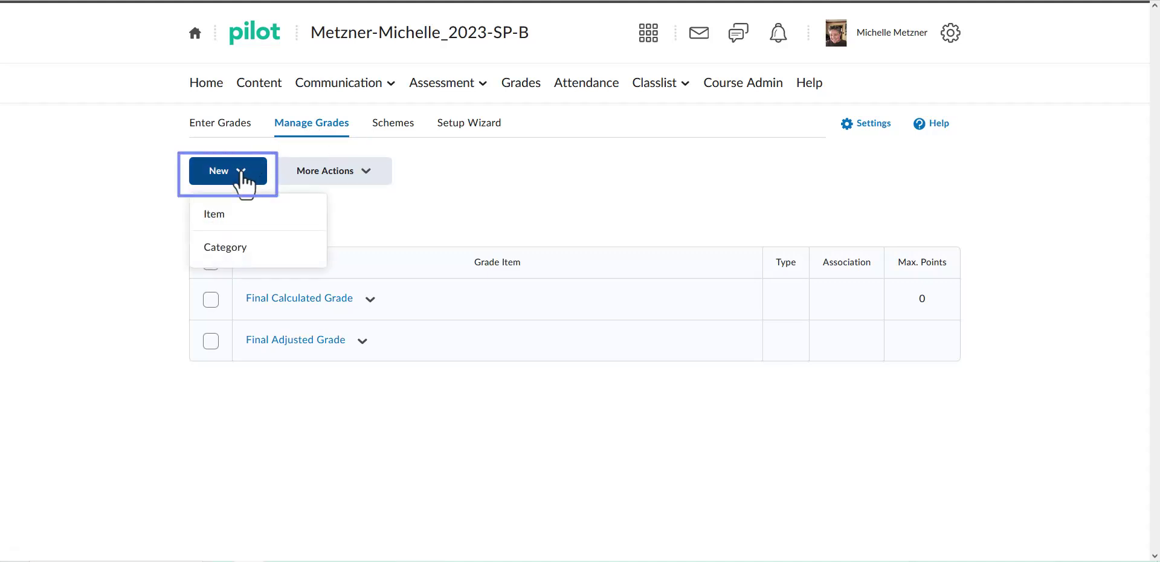
{"action": "left_click", "coordinate": [267, 256]}
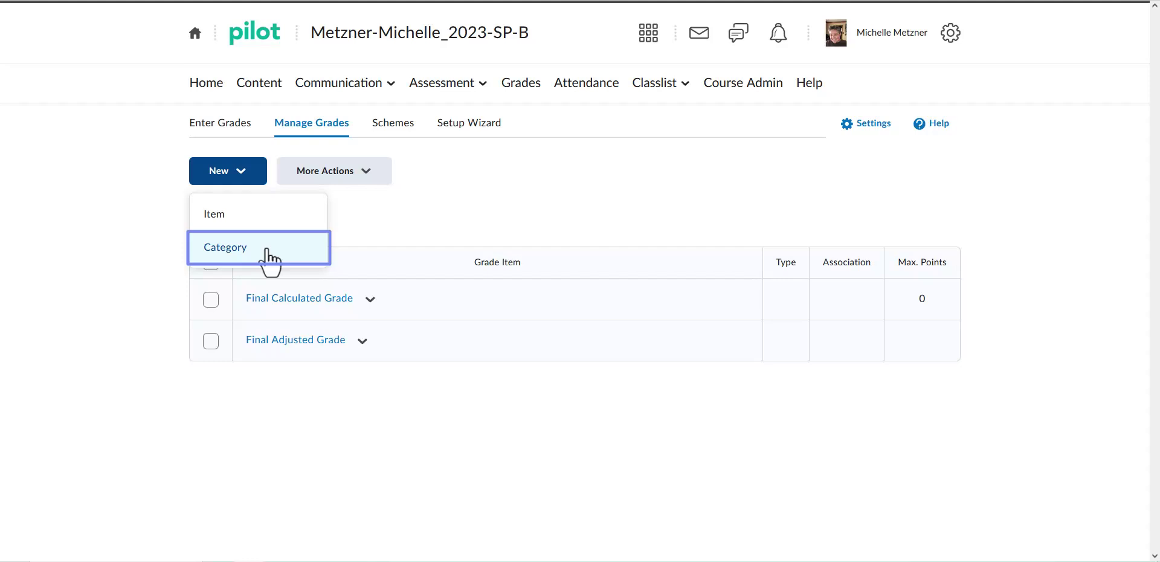
{"action": "left_click", "coordinate": [267, 257]}
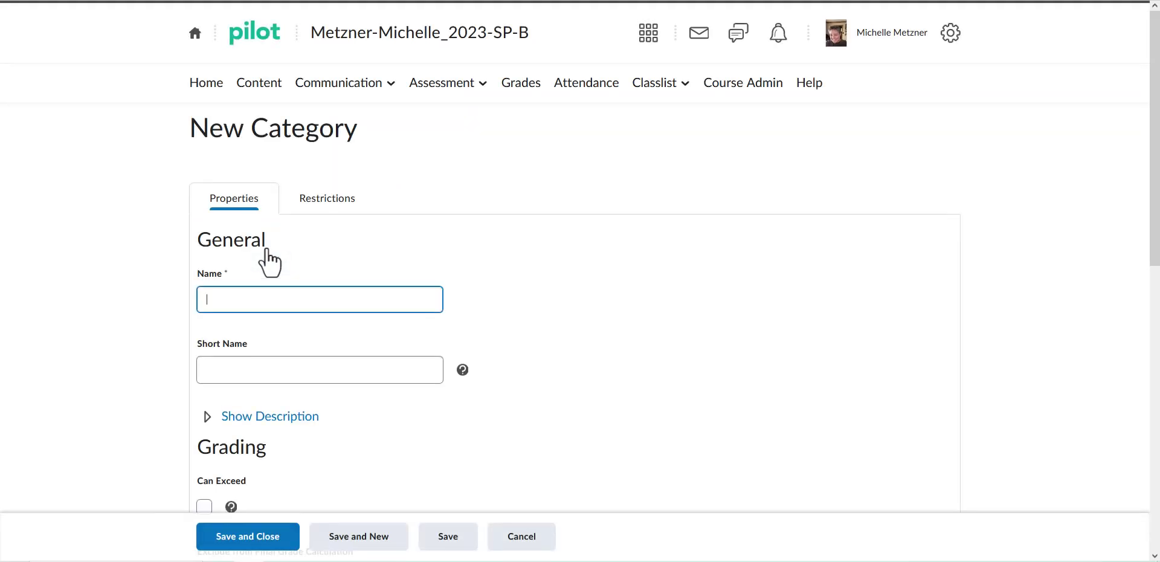
{"action": "scroll", "coordinate": [542, 262], "scroll_direction": "down", "scroll_amount": 3}
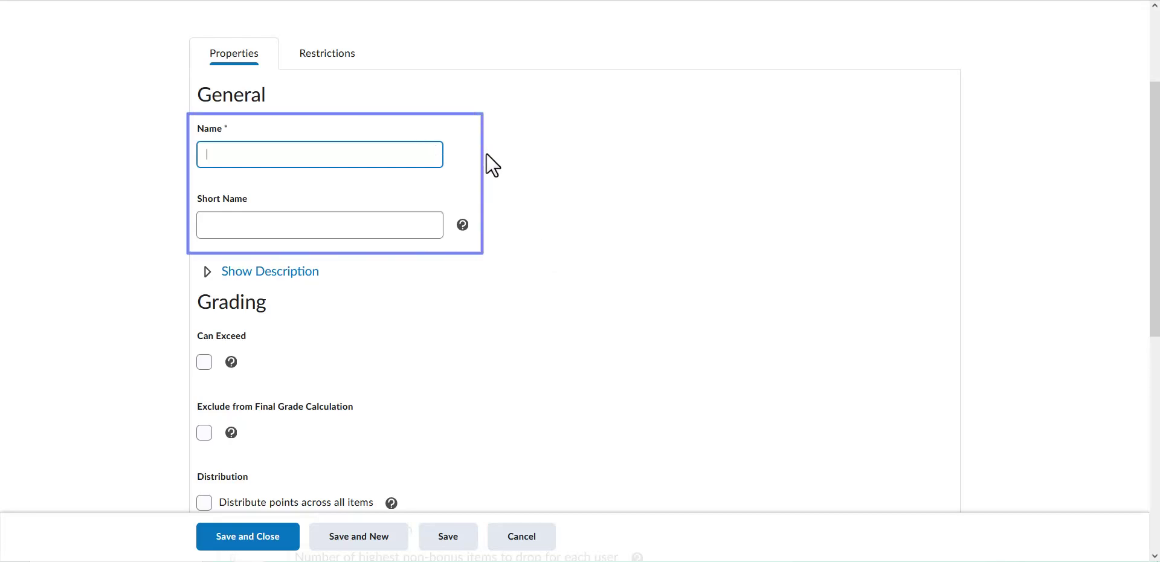
{"action": "type", "text": "Quizzes"}
{"action": "key", "text": "Tab"}
{"action": "type", "text": "Quizze"}
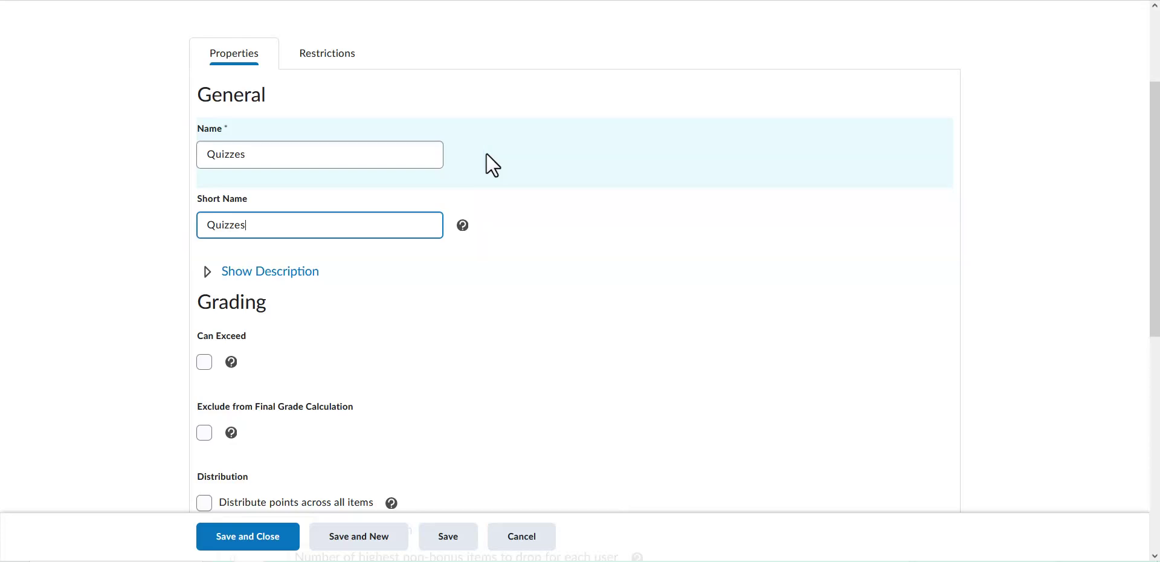
Read the help for the Can Exceed option and enable distributing points across all items in the Quizzes category
{"action": "scroll", "coordinate": [487, 153], "scroll_direction": "down", "scroll_amount": 5}
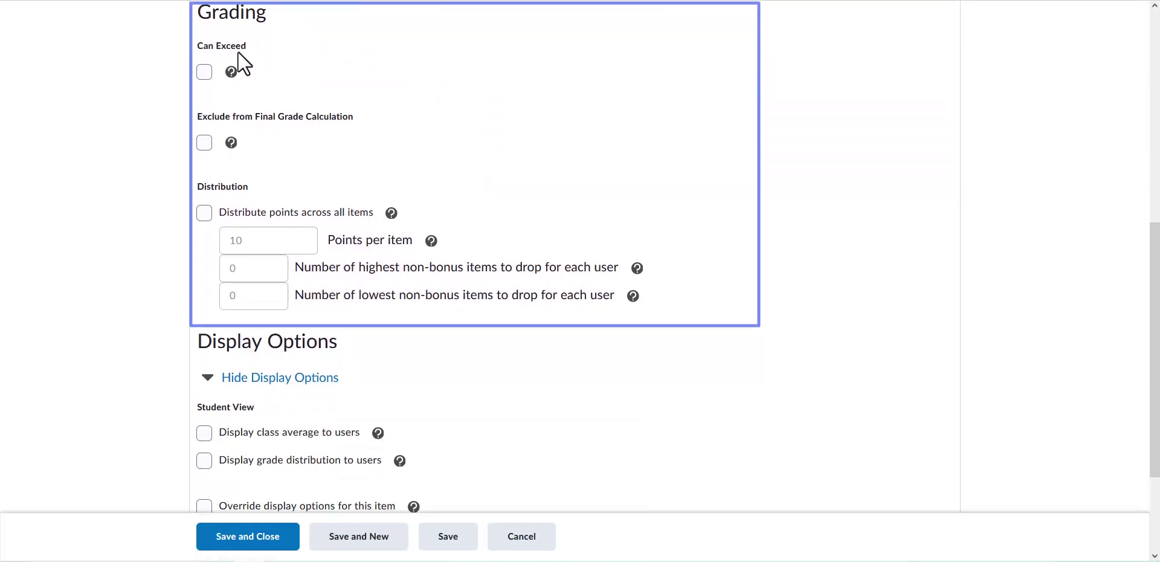
{"action": "left_click", "coordinate": [231, 72]}
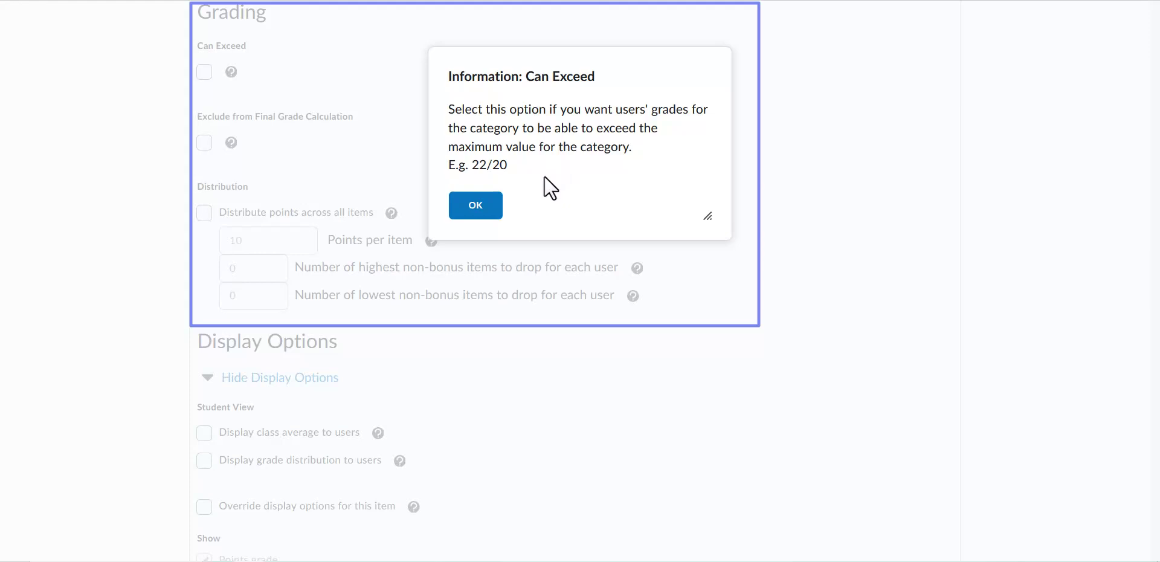
{"action": "left_click", "coordinate": [475, 206]}
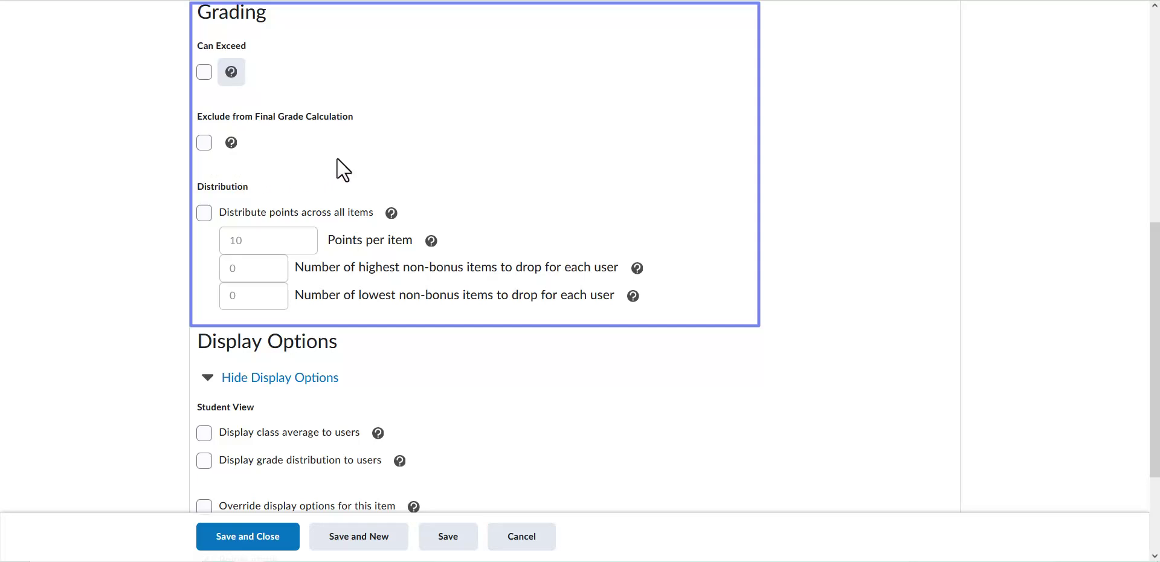
{"action": "scroll", "coordinate": [337, 159], "scroll_direction": "down", "scroll_amount": 1}
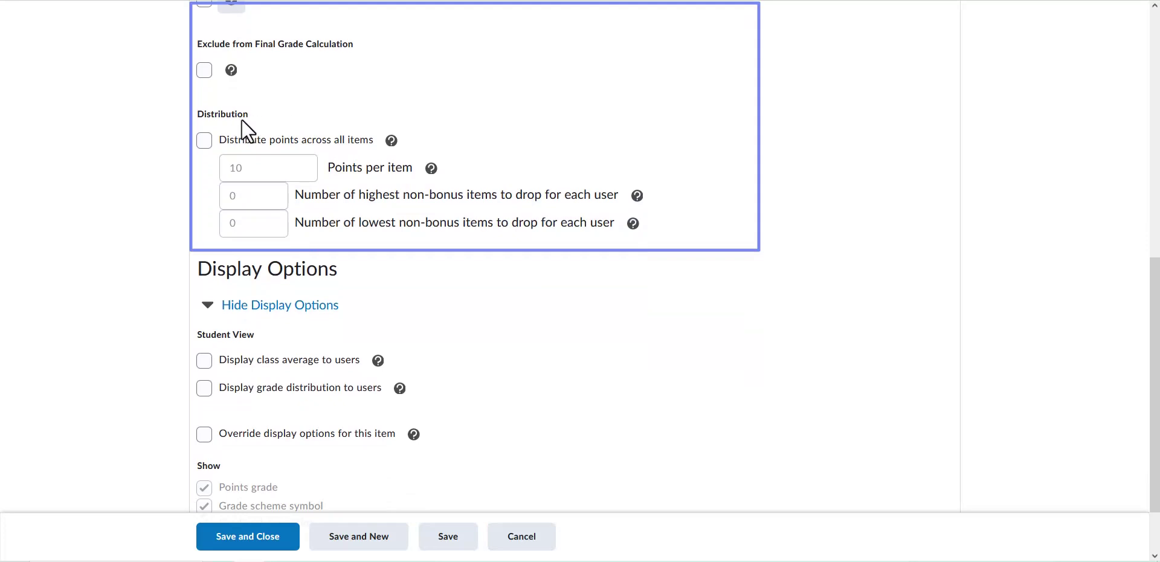
{"action": "left_click", "coordinate": [204, 140]}
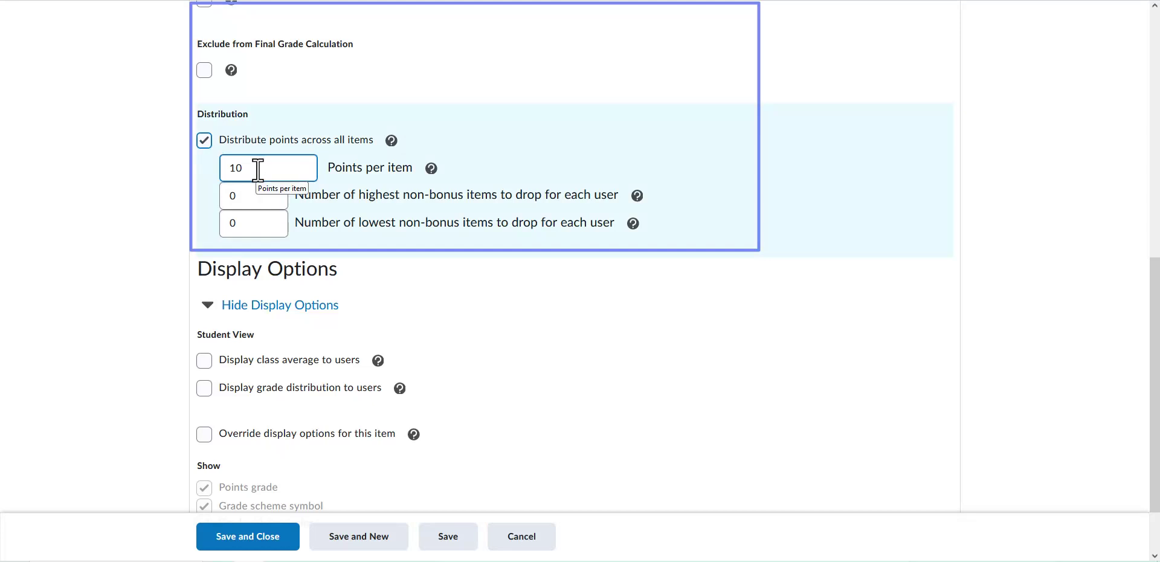
Try 25 points per item for the Quizzes category and set it back to 10
{"action": "double_click", "coordinate": [227, 167]}
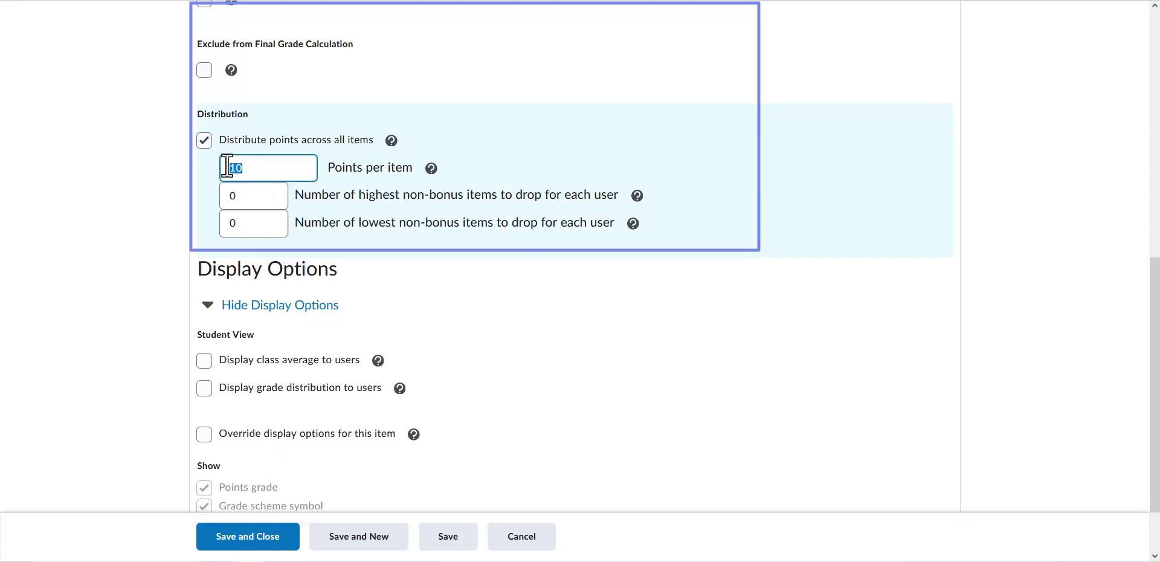
{"action": "type", "text": "25"}
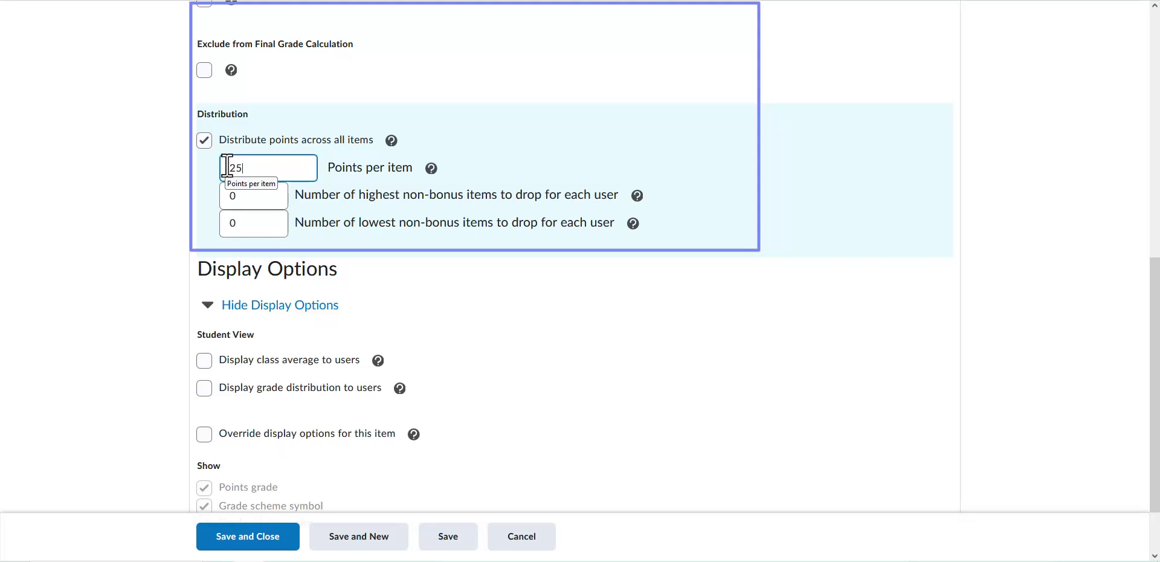
{"action": "left_click", "coordinate": [544, 132]}
{"action": "left_click_drag", "start_coordinate": [305, 168], "coordinate": [209, 164]}
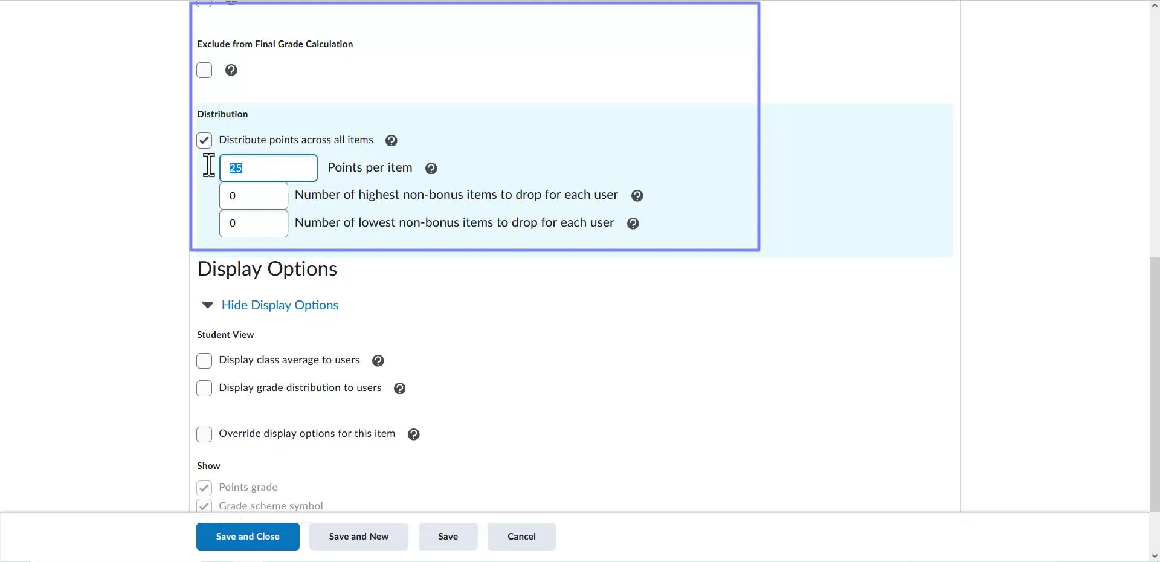
{"action": "type", "text": "10"}
{"action": "left_click", "coordinate": [498, 140]}
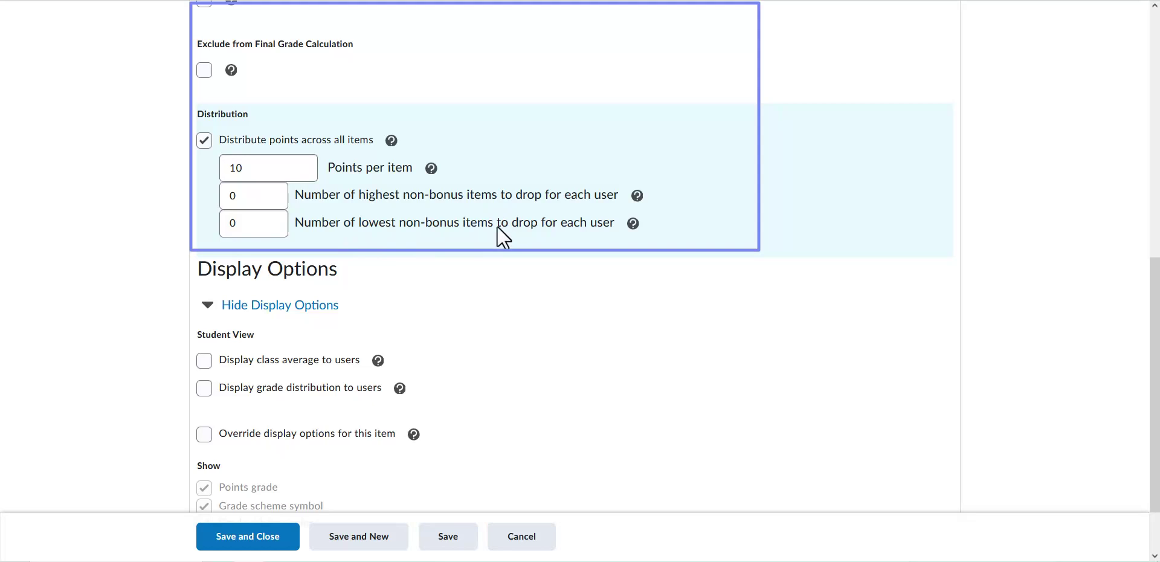
Review the highest and lowest item drop settings and the display options, and save and close the Quizzes category
{"action": "left_click", "coordinate": [238, 194]}
{"action": "left_click", "coordinate": [235, 222]}
{"action": "left_click", "coordinate": [238, 195]}
{"action": "left_click", "coordinate": [235, 222]}
{"action": "left_click", "coordinate": [264, 171]}
{"action": "left_click", "coordinate": [426, 306]}
{"action": "scroll", "coordinate": [159, 203], "scroll_direction": "down", "scroll_amount": 2}
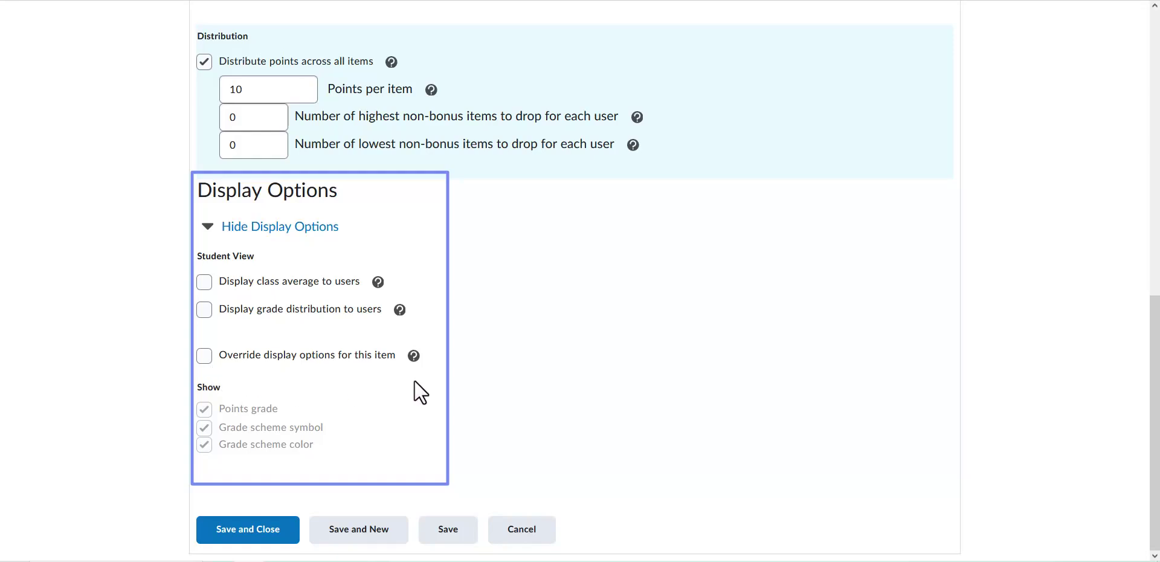
{"action": "left_click", "coordinate": [242, 531]}
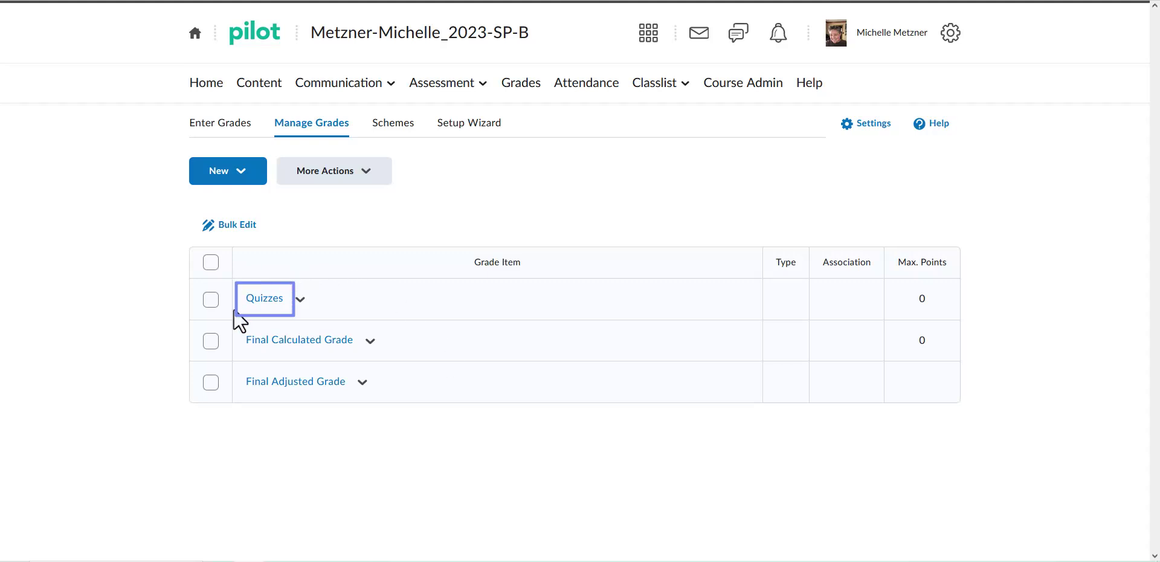
Create another grade category with Exercises as both its name and short name
{"action": "mouse_move", "coordinate": [248, 311]}
{"action": "left_click", "coordinate": [243, 177]}
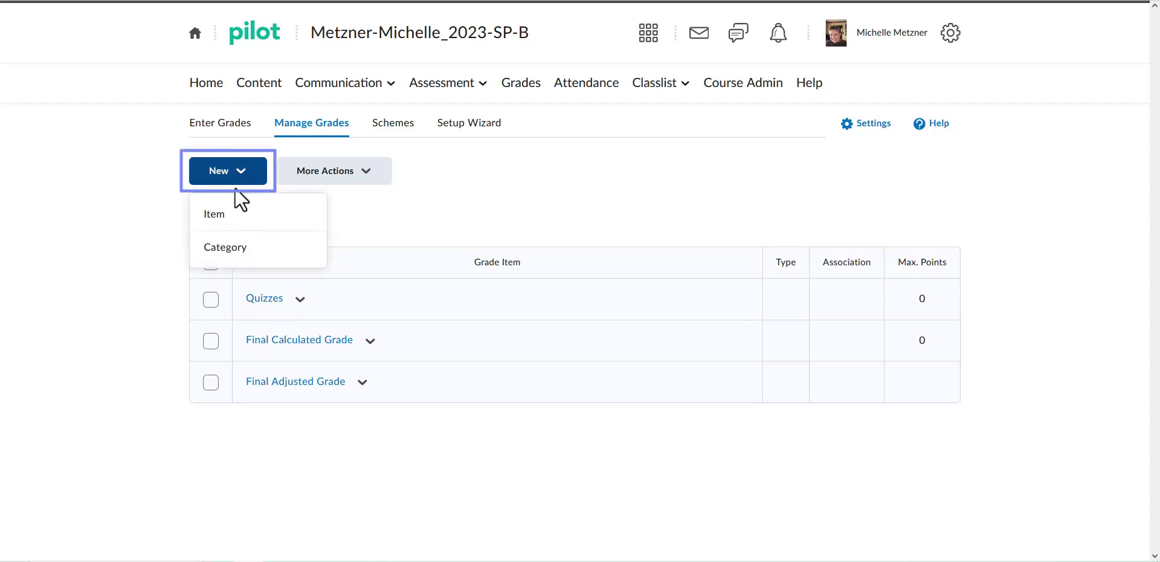
{"action": "left_click", "coordinate": [224, 247]}
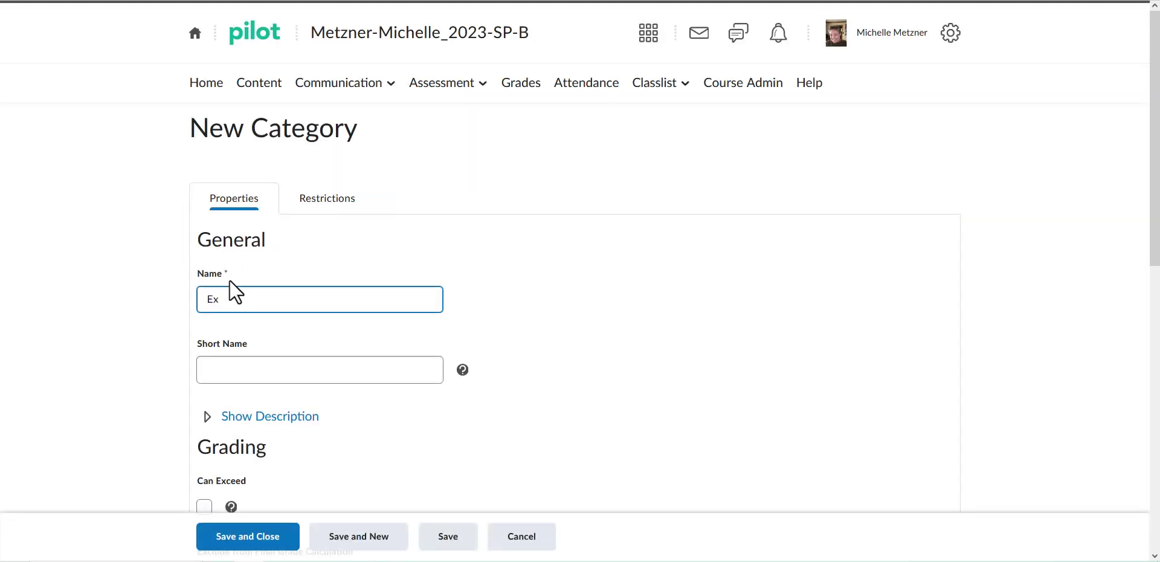
{"action": "key", "text": "Tab"}
{"action": "type", "text": "Exer"}
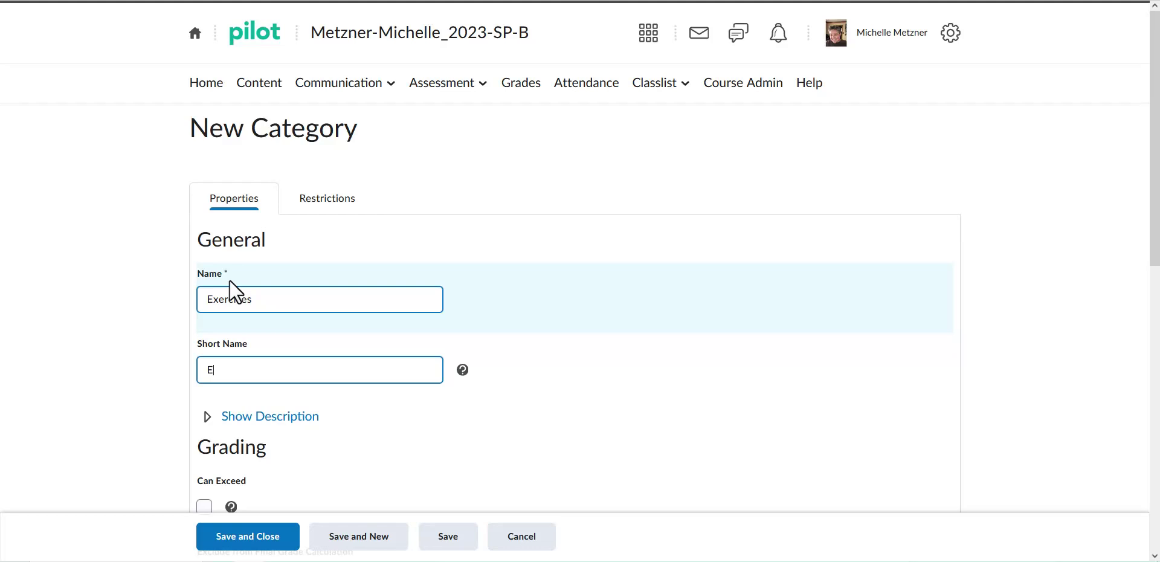
{"action": "type", "text": "cises"}
{"action": "key", "text": "BackSpace"}
{"action": "key", "text": "BackSpace"}
{"action": "key", "text": "BackSpace"}
{"action": "key", "text": "BackSpace"}
{"action": "type", "text": "os"}
{"action": "key", "text": "BackSpace"}
{"action": "key", "text": "BackSpace"}
{"action": "type", "text": "ises"}
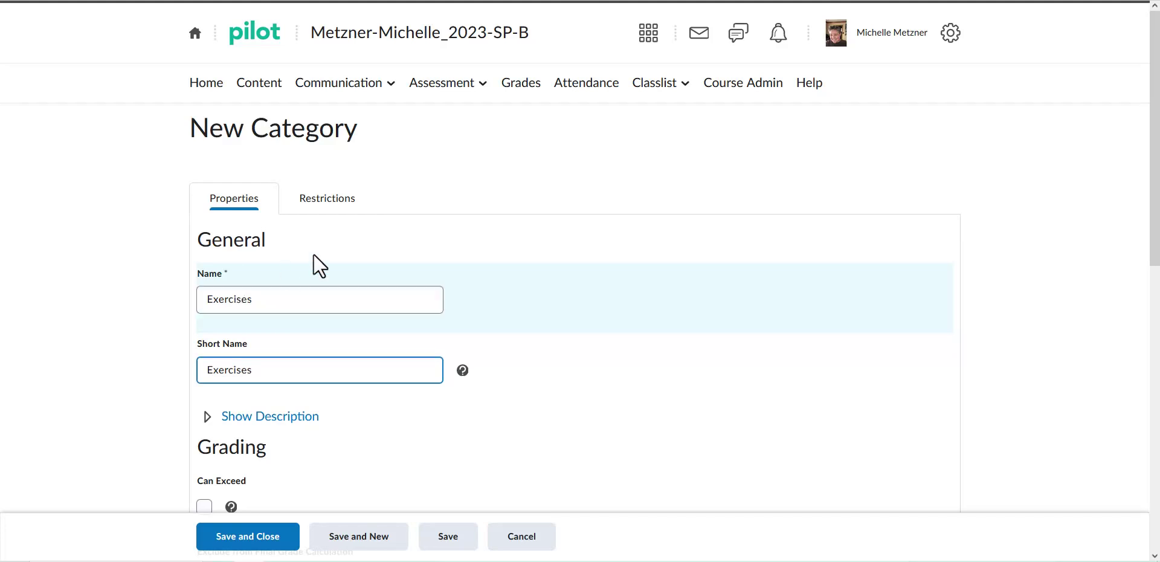
Distribute points across all items in the Exercises category at 20 points per item, and save and close it
{"action": "scroll", "coordinate": [389, 233], "scroll_direction": "down", "scroll_amount": 6}
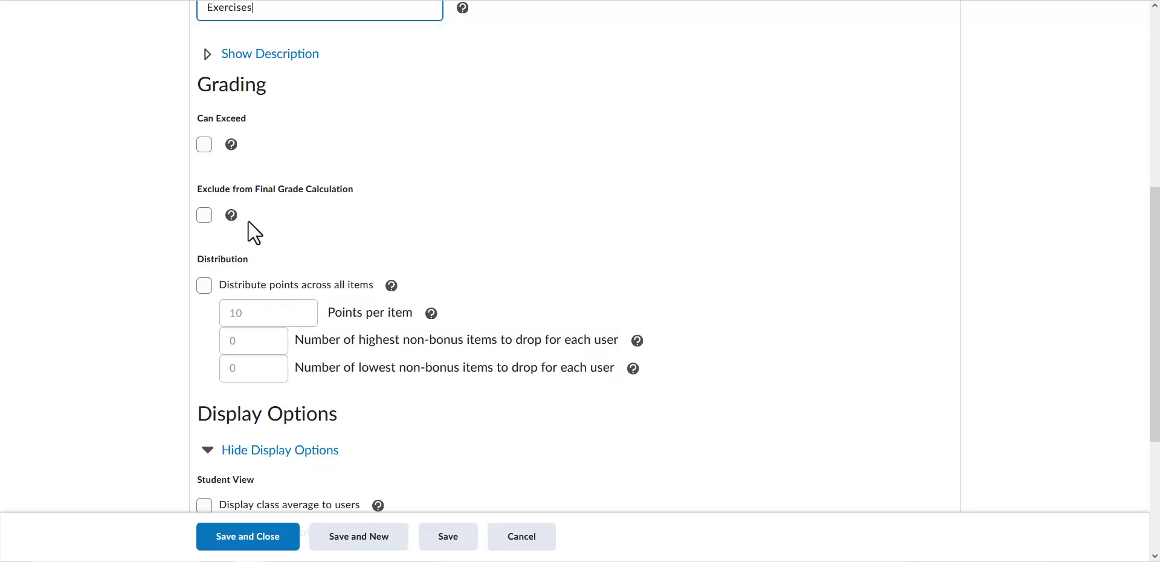
{"action": "left_click", "coordinate": [205, 287]}
{"action": "left_click_drag", "start_coordinate": [256, 314], "coordinate": [218, 314]}
{"action": "type", "text": "20"}
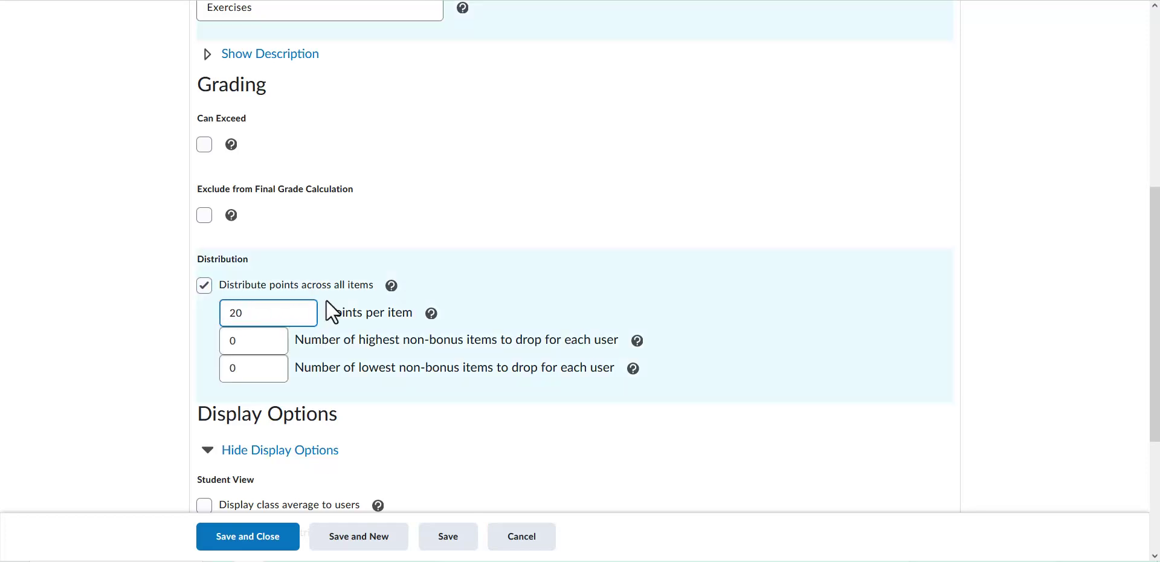
{"action": "left_click", "coordinate": [151, 292]}
{"action": "scroll", "coordinate": [151, 292], "scroll_direction": "down", "scroll_amount": 4}
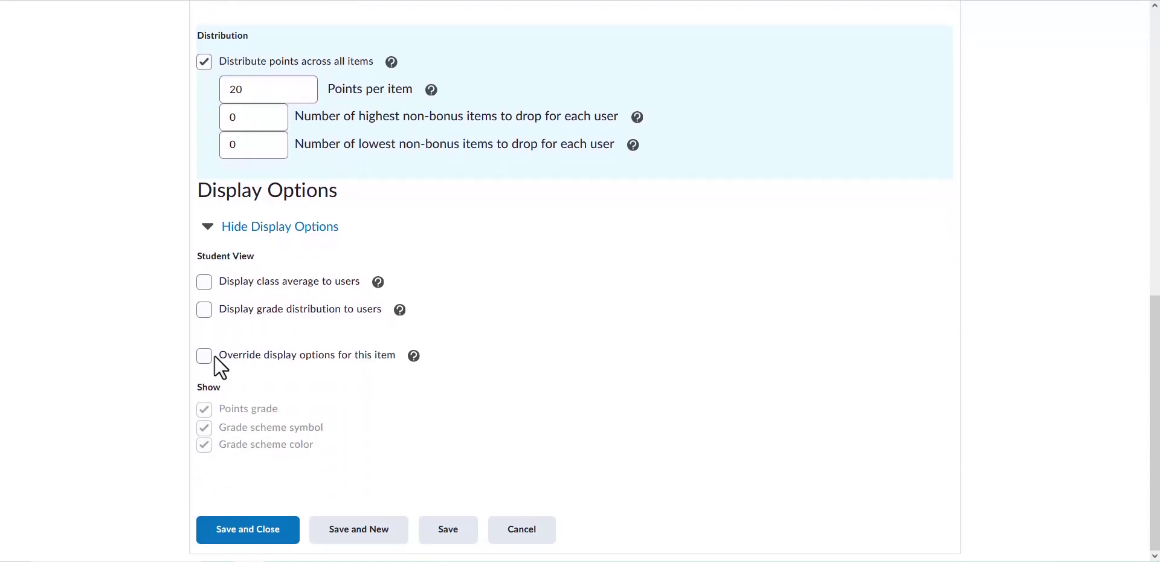
{"action": "left_click", "coordinate": [243, 533]}
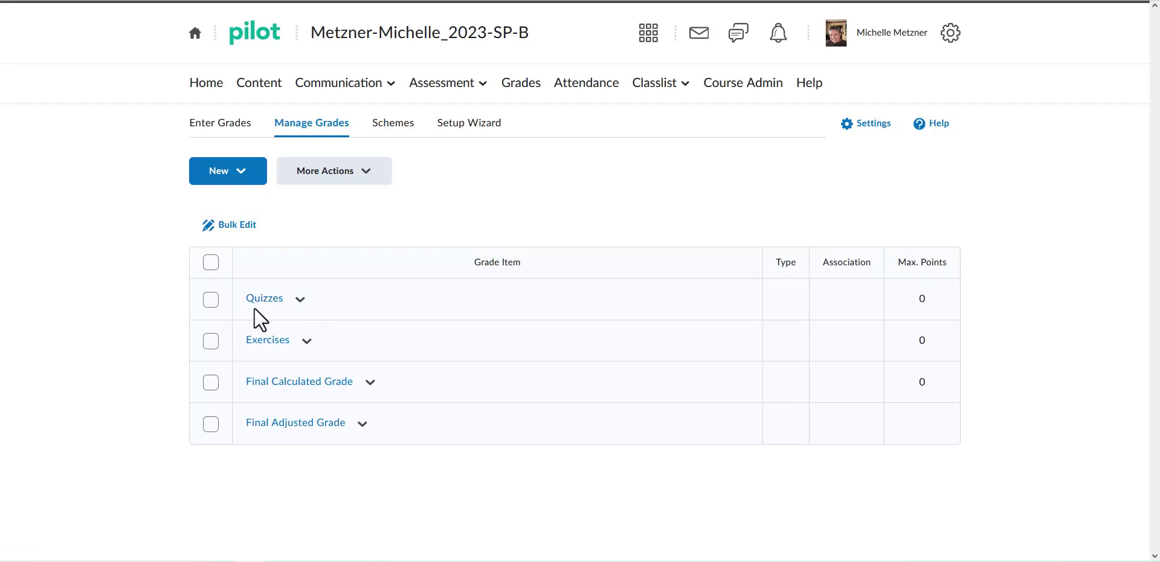
Create a new Numeric grade item named Chapter 1 Quiz with the short name Chapter 1
{"action": "left_click", "coordinate": [240, 173]}
{"action": "left_click", "coordinate": [232, 212]}
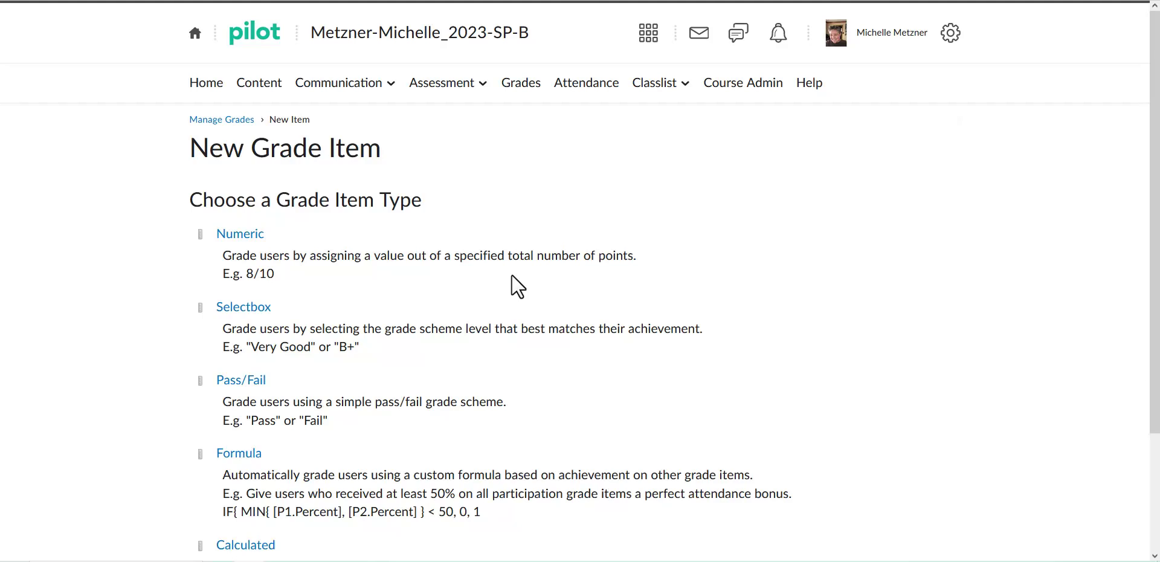
{"action": "scroll", "coordinate": [512, 275], "scroll_direction": "down", "scroll_amount": 3}
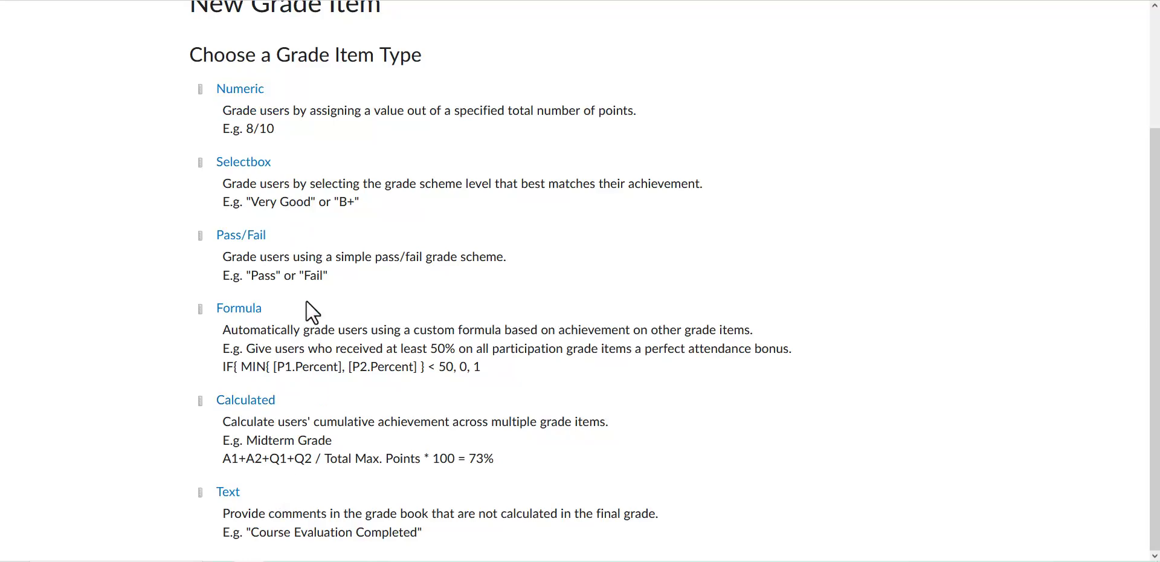
{"action": "left_click", "coordinate": [240, 89]}
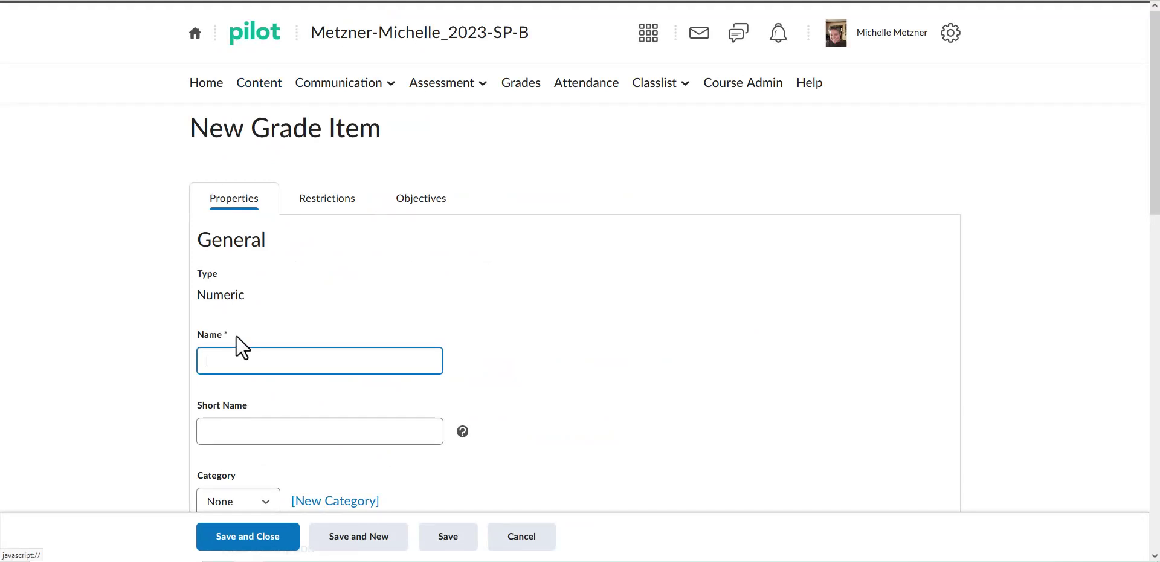
{"action": "type", "text": "Cha"}
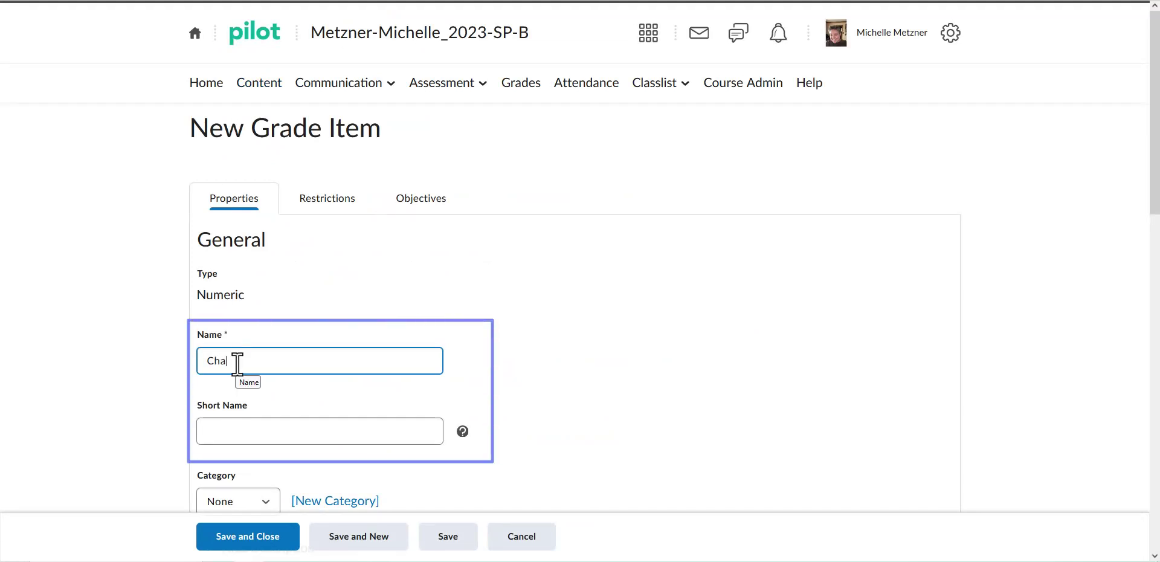
{"action": "type", "text": "pter 1 Quiz"}
{"action": "key", "text": "Tab"}
{"action": "type", "text": "Chatper"}
{"action": "key", "text": "BackSpace"}
{"action": "key", "text": "BackSpace"}
{"action": "key", "text": "BackSpace"}
{"action": "key", "text": "BackSpace"}
{"action": "type", "text": "pter 1"}
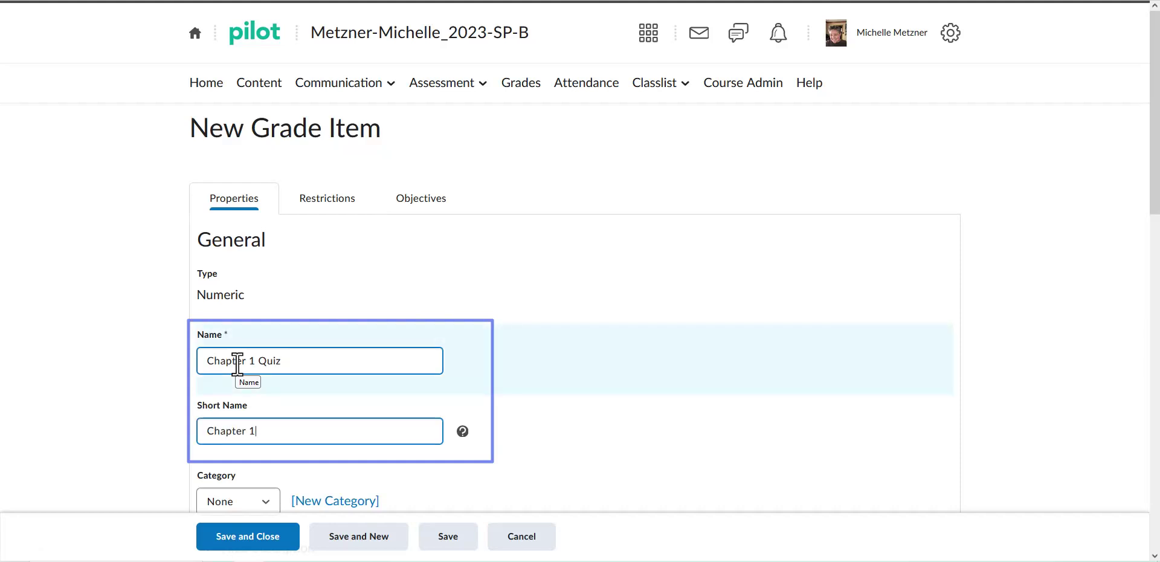
Assign the Chapter 1 Quiz item to the Quizzes category and review its grading options
{"action": "scroll", "coordinate": [467, 271], "scroll_direction": "down", "scroll_amount": 6}
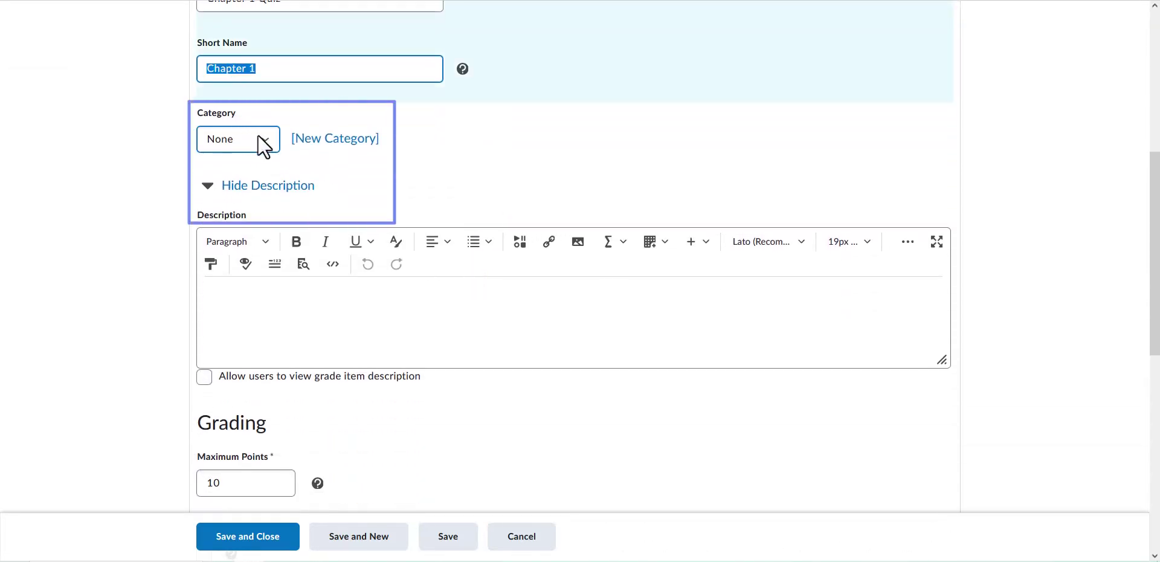
{"action": "left_click", "coordinate": [270, 136]}
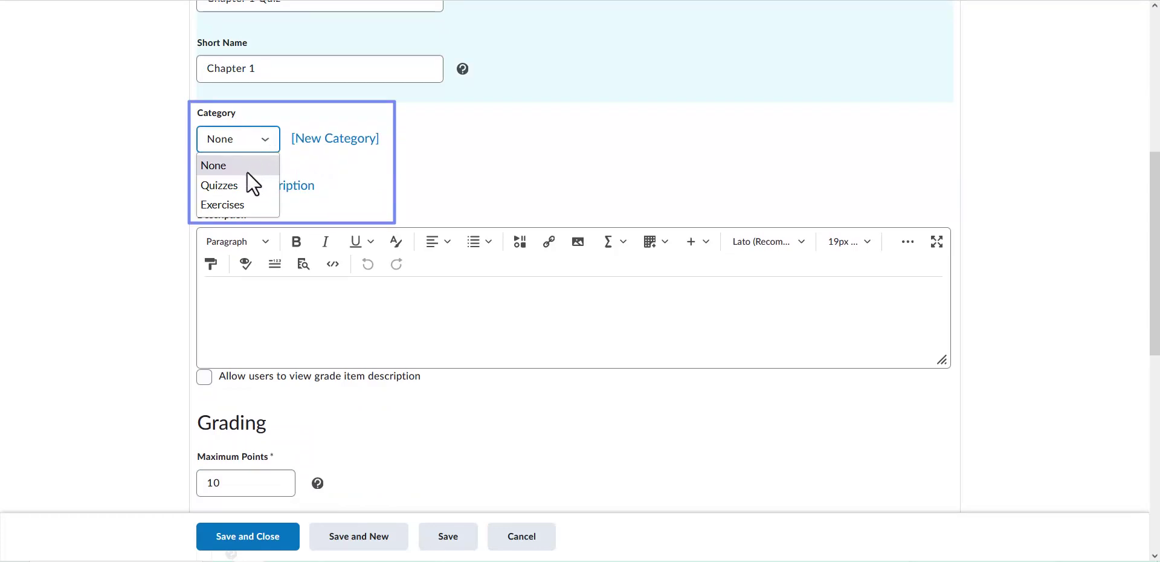
{"action": "left_click", "coordinate": [212, 186]}
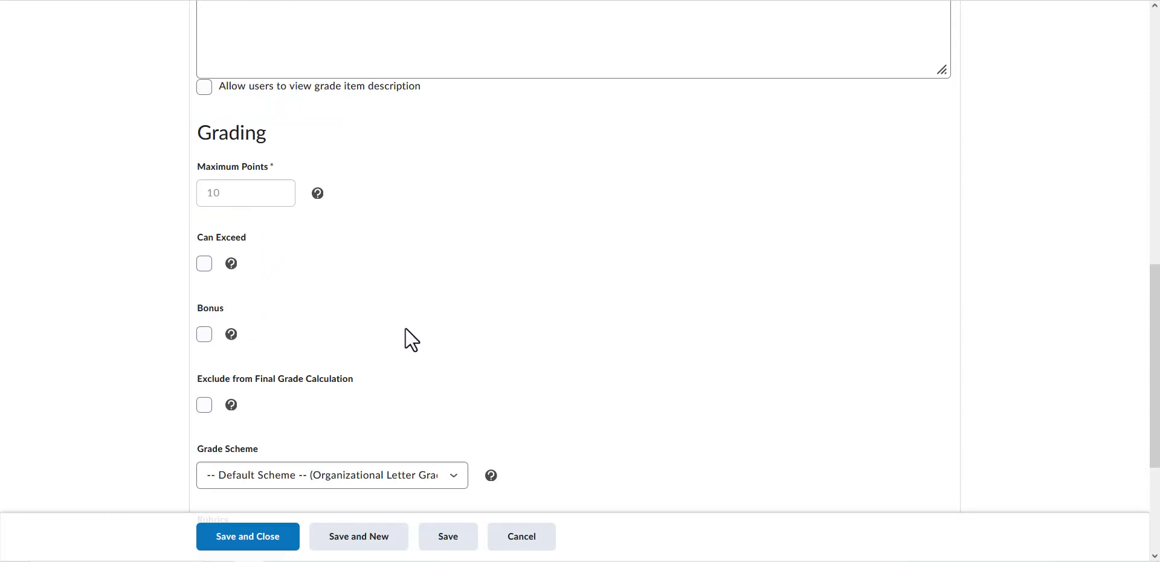
{"action": "scroll", "coordinate": [405, 330], "scroll_direction": "down", "scroll_amount": 3}
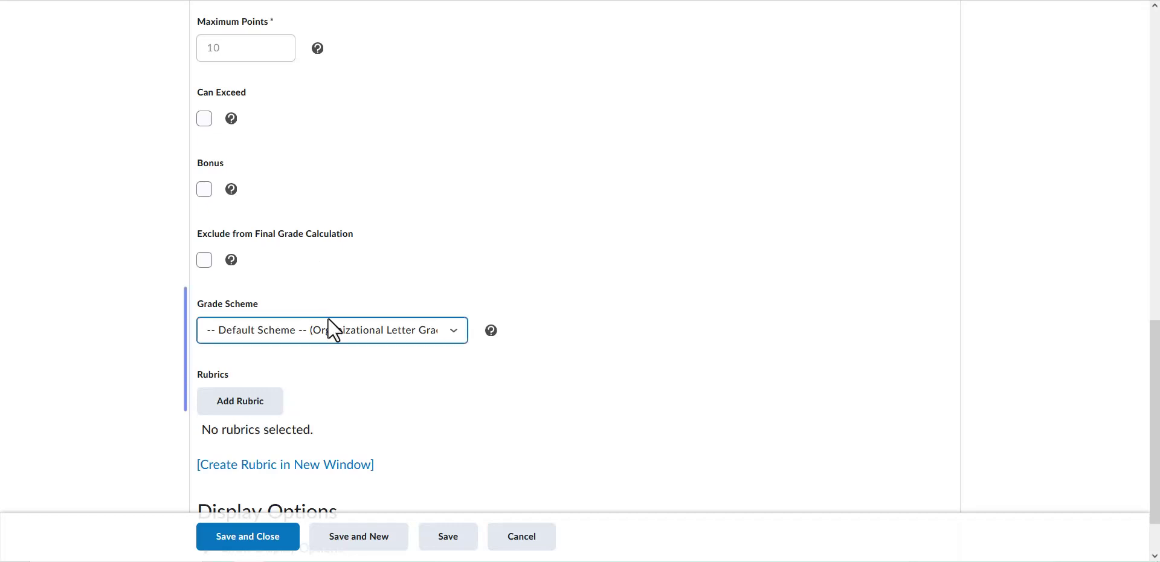
Set the Chapter 1 Quiz item's grade scheme to Organizational Letter Grade, and save and close it
{"action": "left_click", "coordinate": [338, 332]}
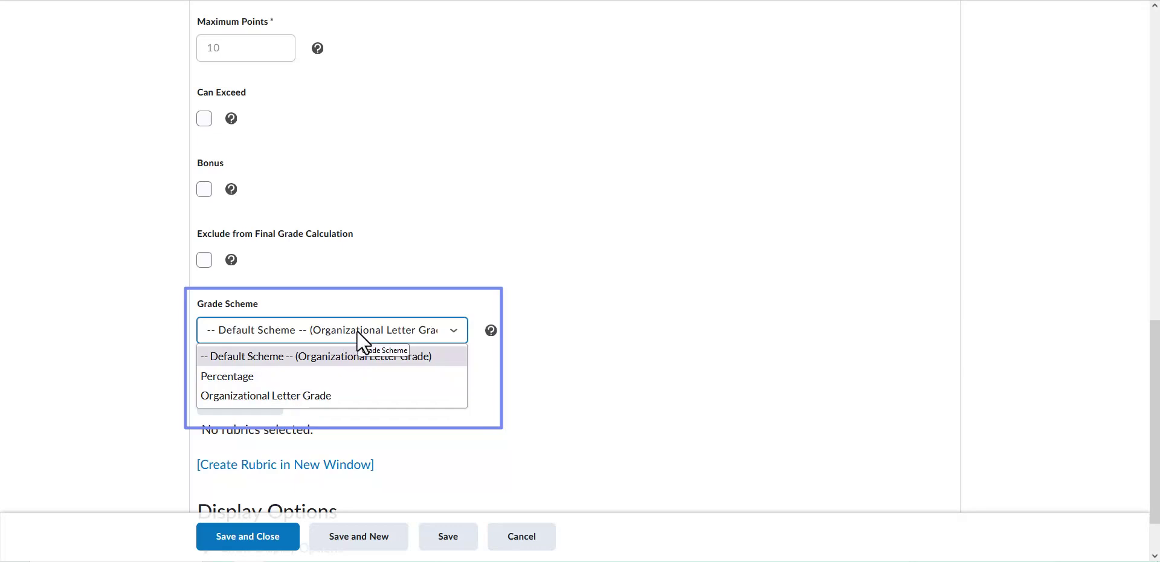
{"action": "left_click", "coordinate": [272, 396]}
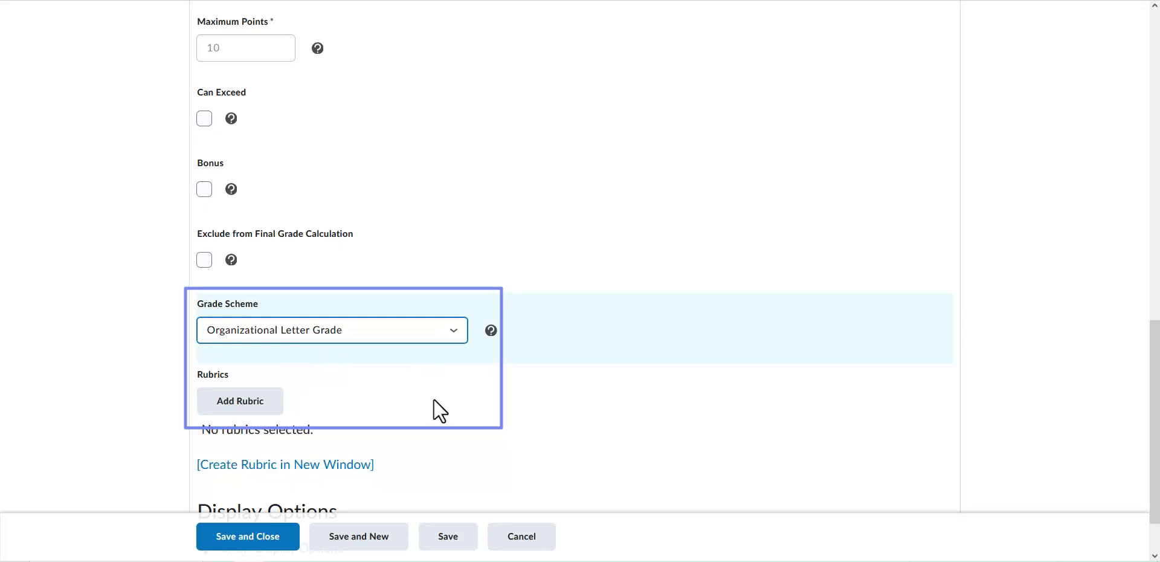
{"action": "scroll", "coordinate": [433, 400], "scroll_direction": "down", "scroll_amount": 2}
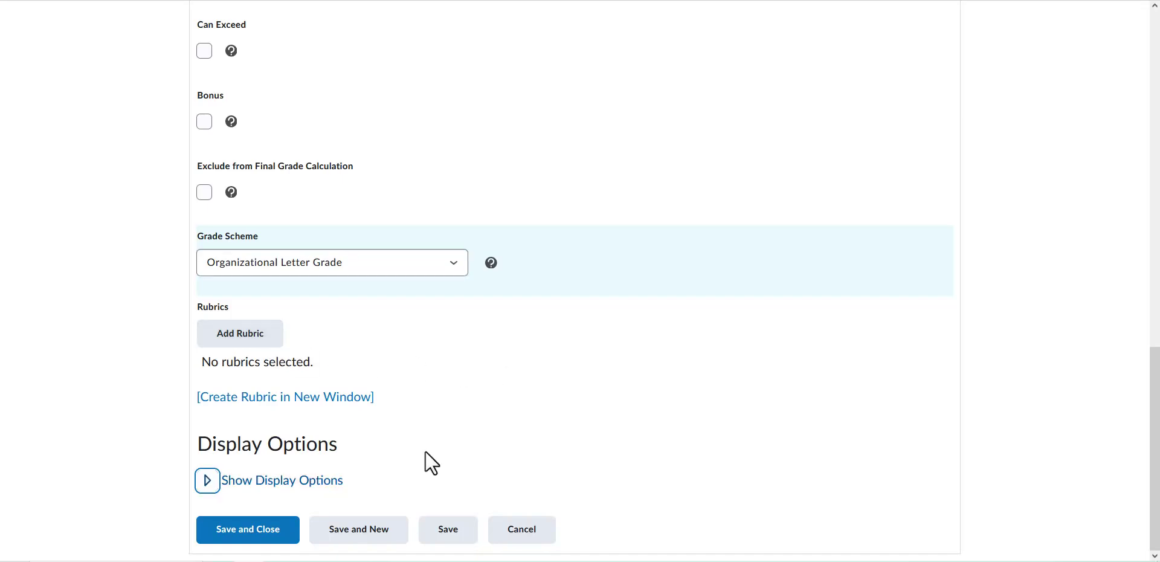
{"action": "left_click", "coordinate": [266, 540]}
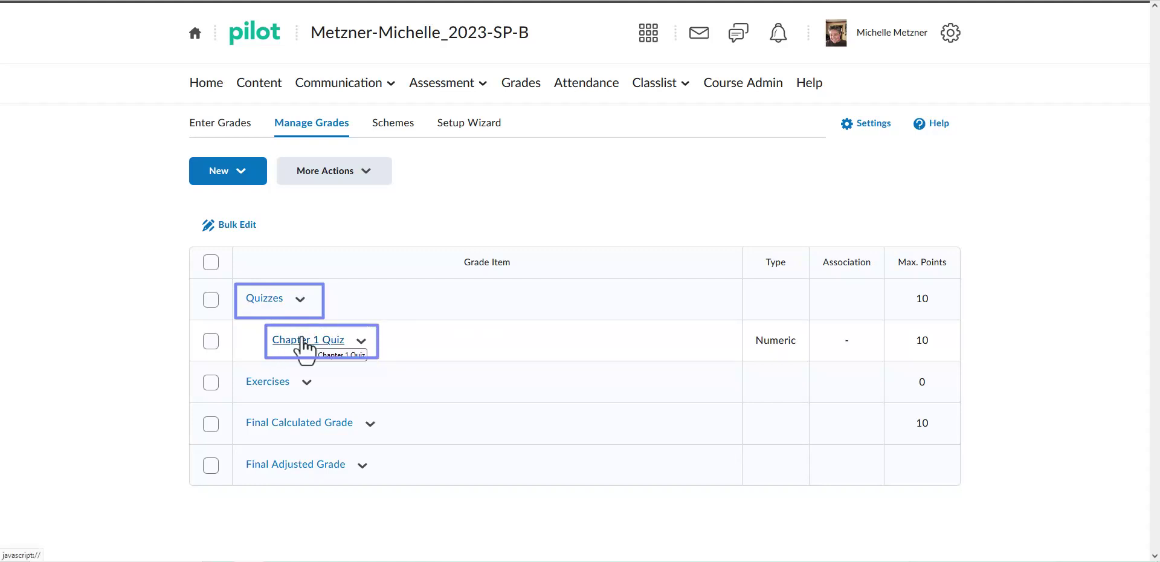
Create a new Numeric grade item with Exercise 4.1 as both its name and short name
{"action": "left_click", "coordinate": [237, 181]}
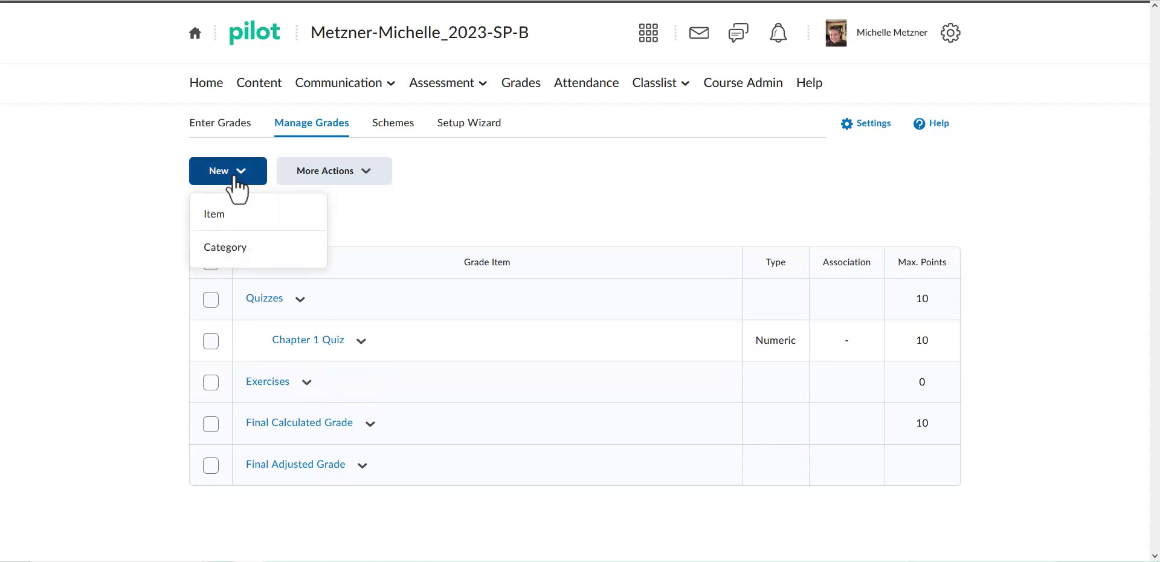
{"action": "left_click", "coordinate": [258, 225]}
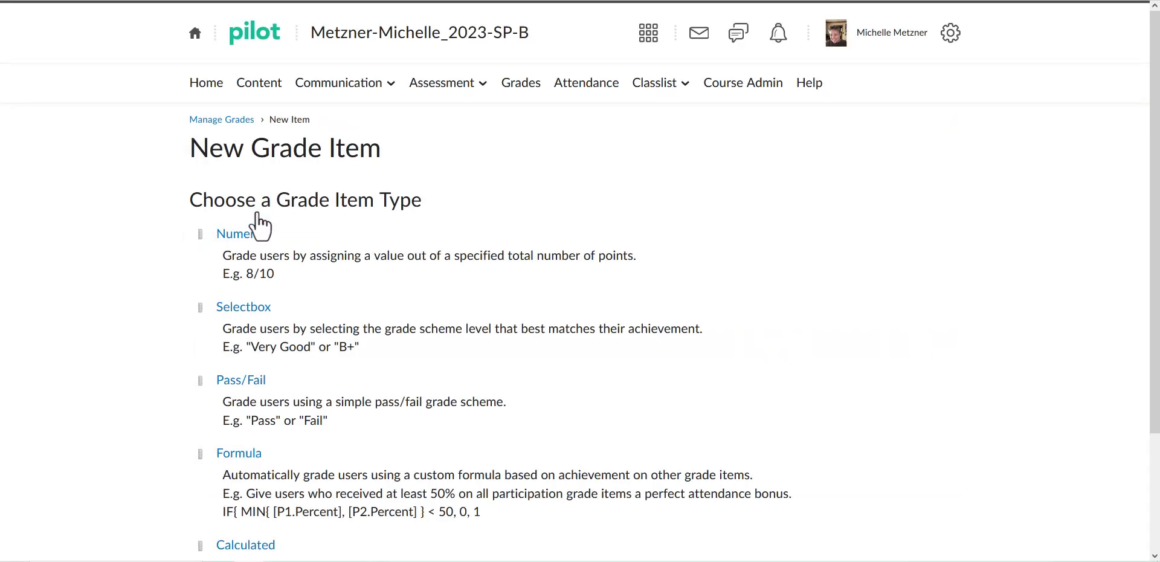
{"action": "left_click", "coordinate": [249, 242]}
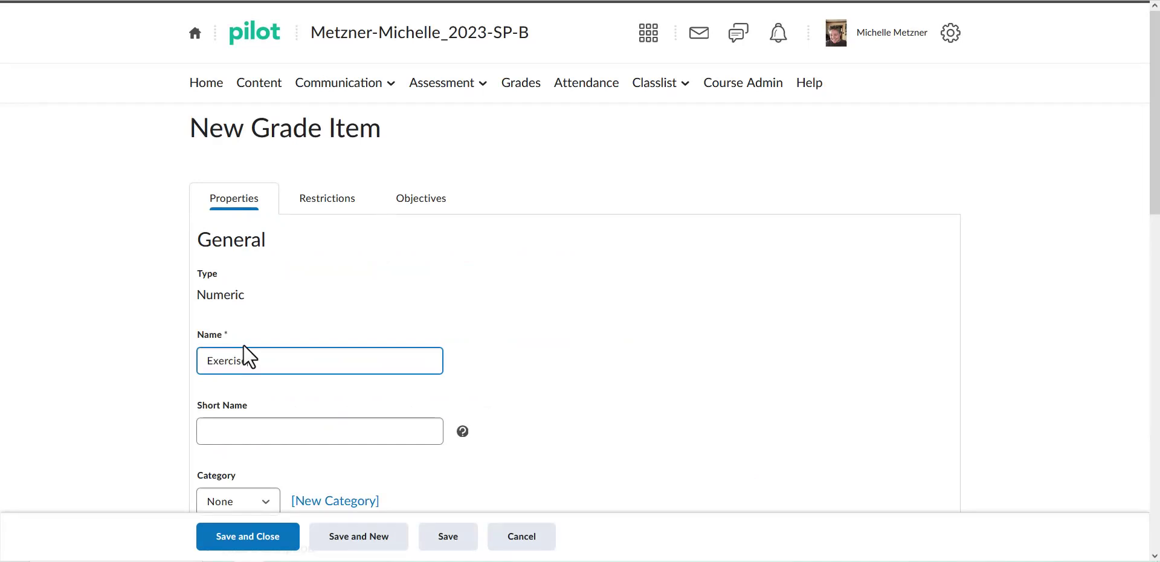
{"action": "key", "text": "Tab"}
{"action": "type", "text": "Exercise 4.1"}
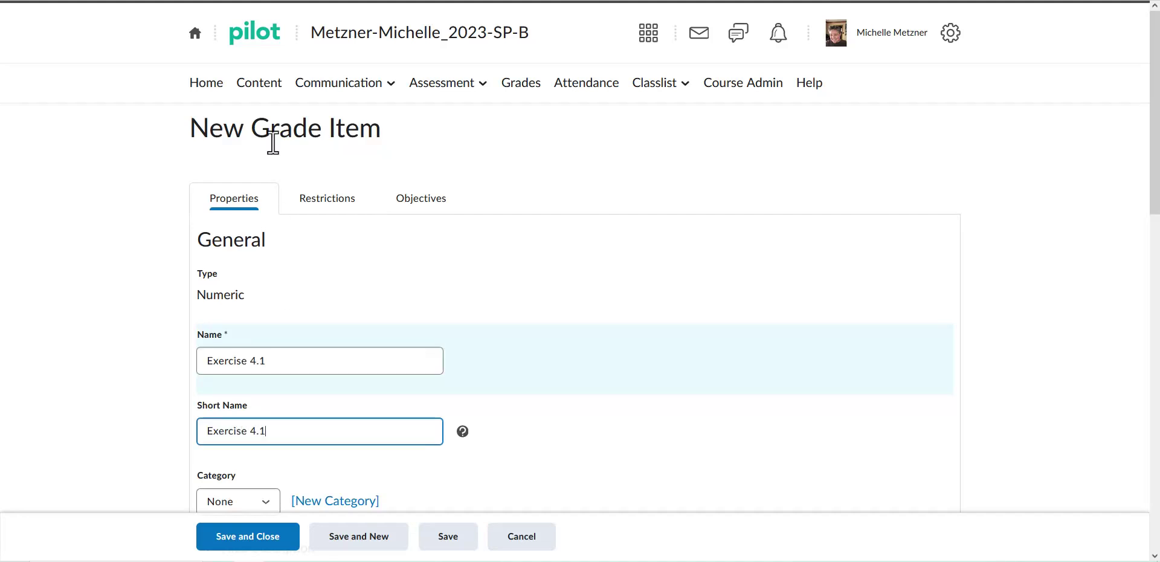
Assign the Exercise 4.1 item to the Exercises category, review its grading options, and save and close it
{"action": "scroll", "coordinate": [293, 217], "scroll_direction": "down", "scroll_amount": 4}
{"action": "left_click", "coordinate": [264, 285]}
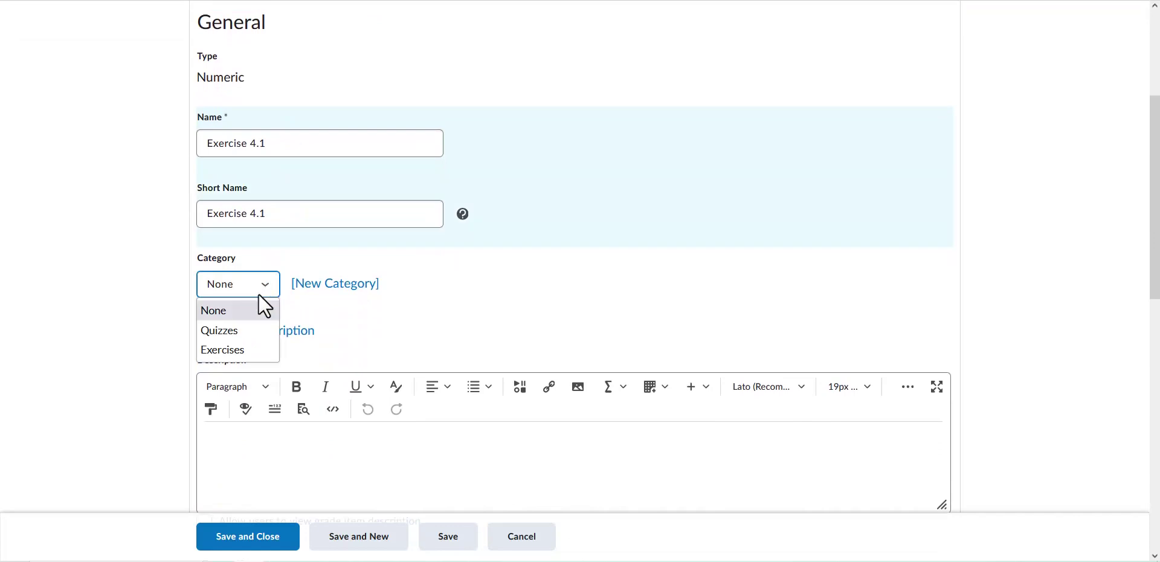
{"action": "left_click", "coordinate": [229, 352]}
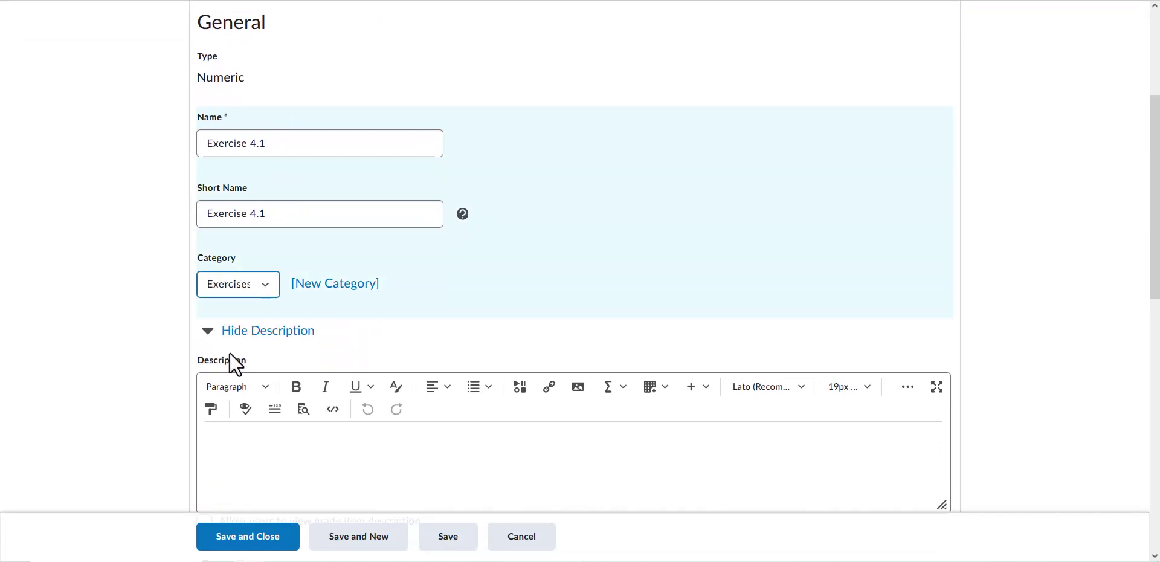
{"action": "scroll", "coordinate": [322, 333], "scroll_direction": "down", "scroll_amount": 5}
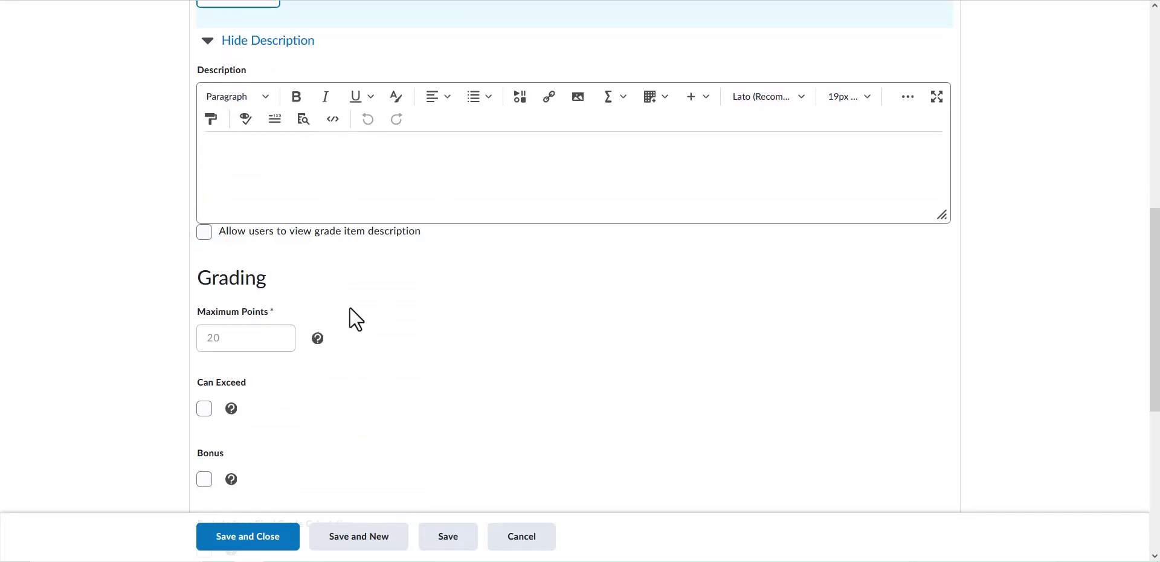
{"action": "scroll", "coordinate": [350, 307], "scroll_direction": "down", "scroll_amount": 4}
{"action": "left_click", "coordinate": [227, 122]}
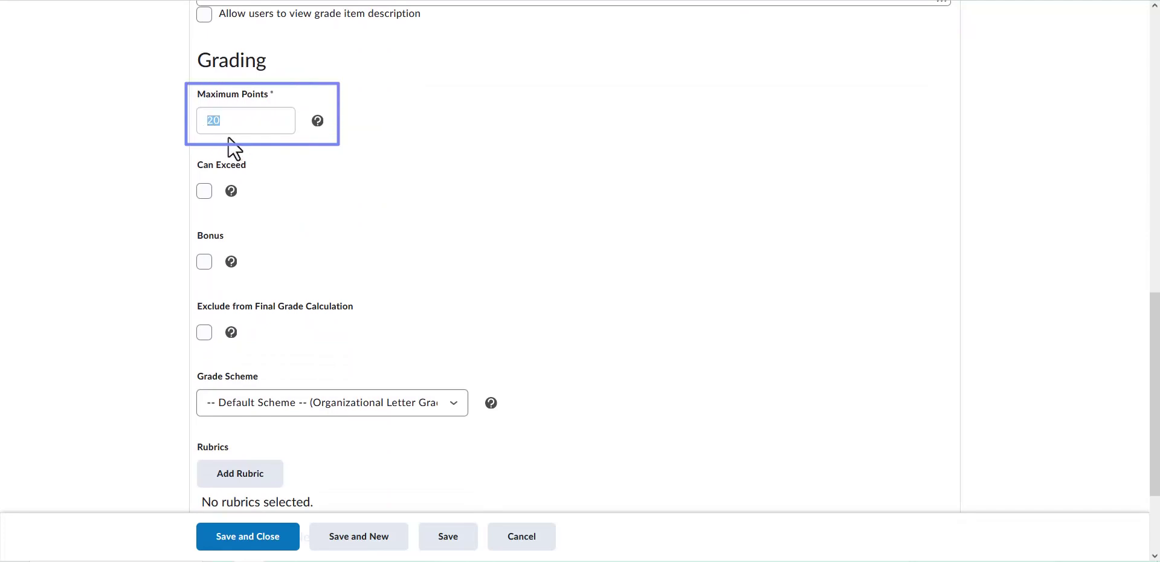
{"action": "key", "text": "BackSpace"}
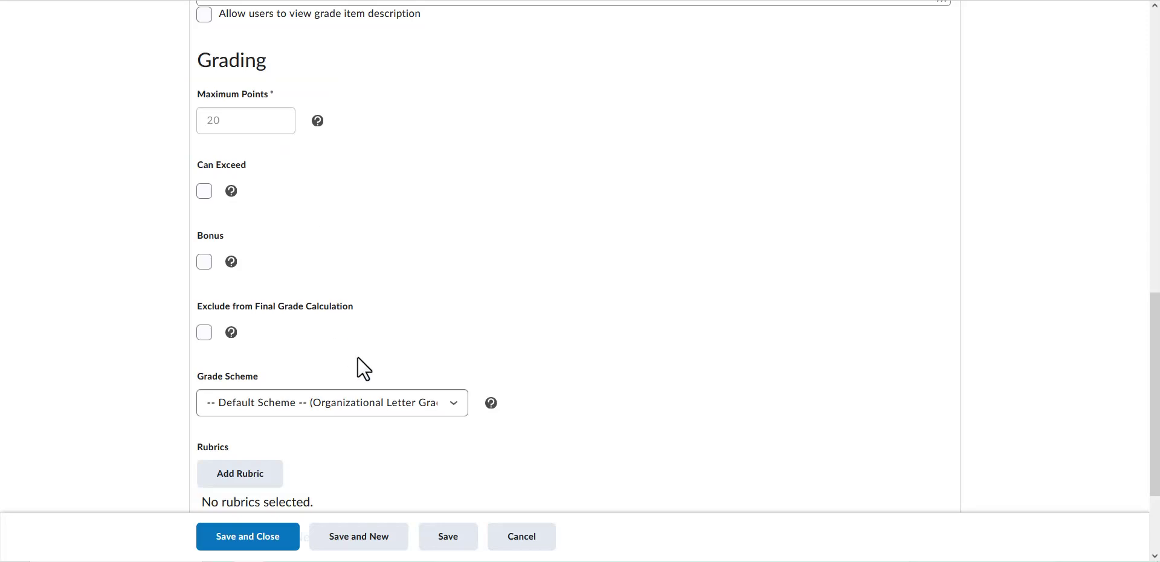
{"action": "scroll", "coordinate": [357, 358], "scroll_direction": "down", "scroll_amount": 2}
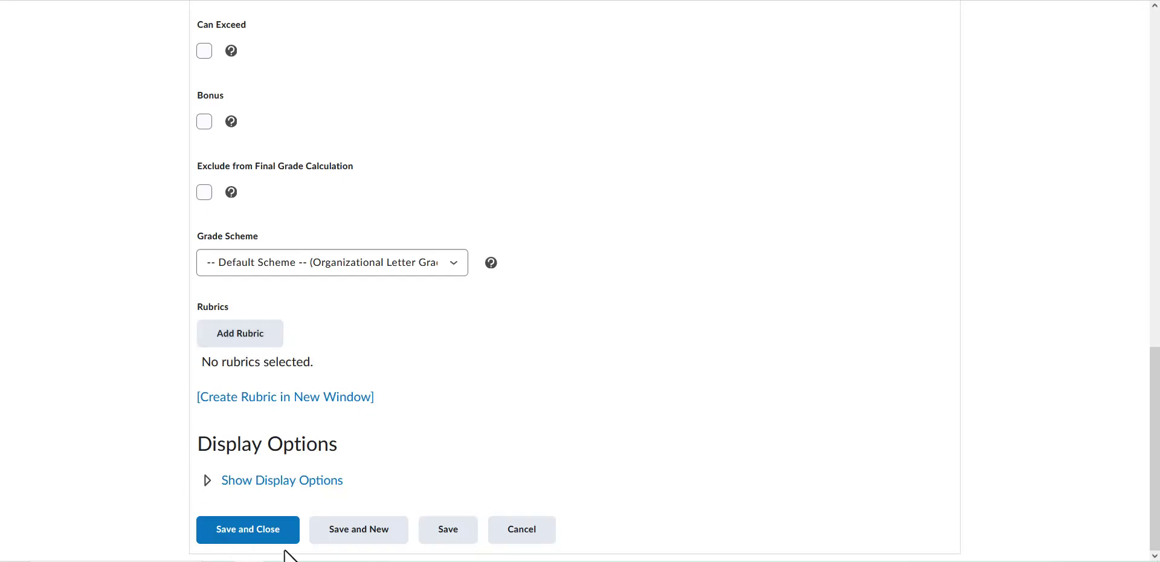
{"action": "left_click", "coordinate": [247, 539]}
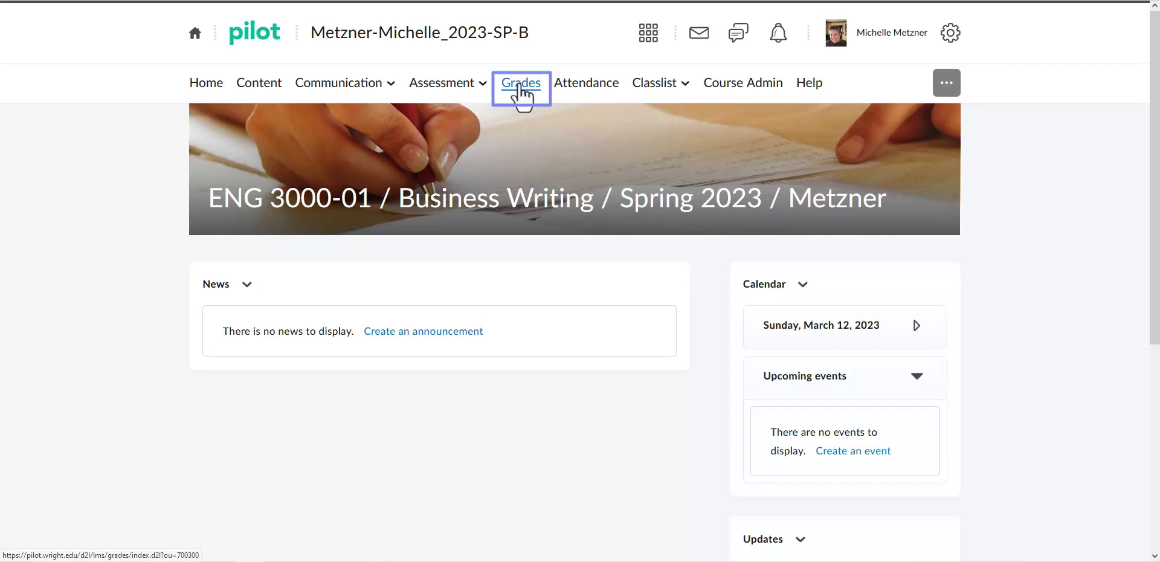
Enter a grade of 8 for the demo student on the Chapter 1 Quiz from the course's grade list, and save it
{"action": "left_click", "coordinate": [521, 95]}
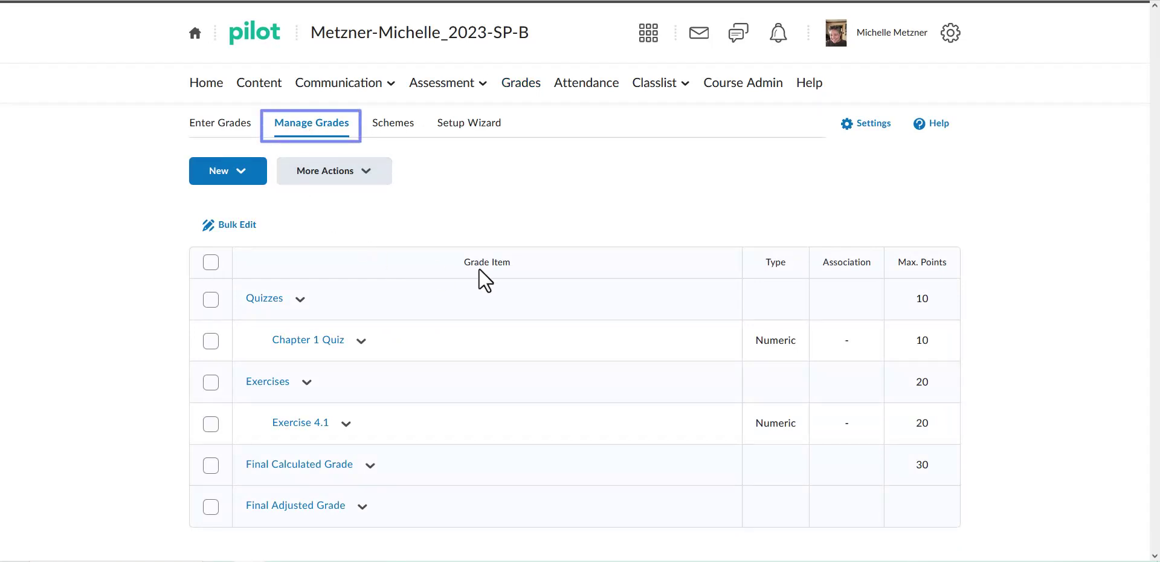
{"action": "left_click", "coordinate": [361, 342]}
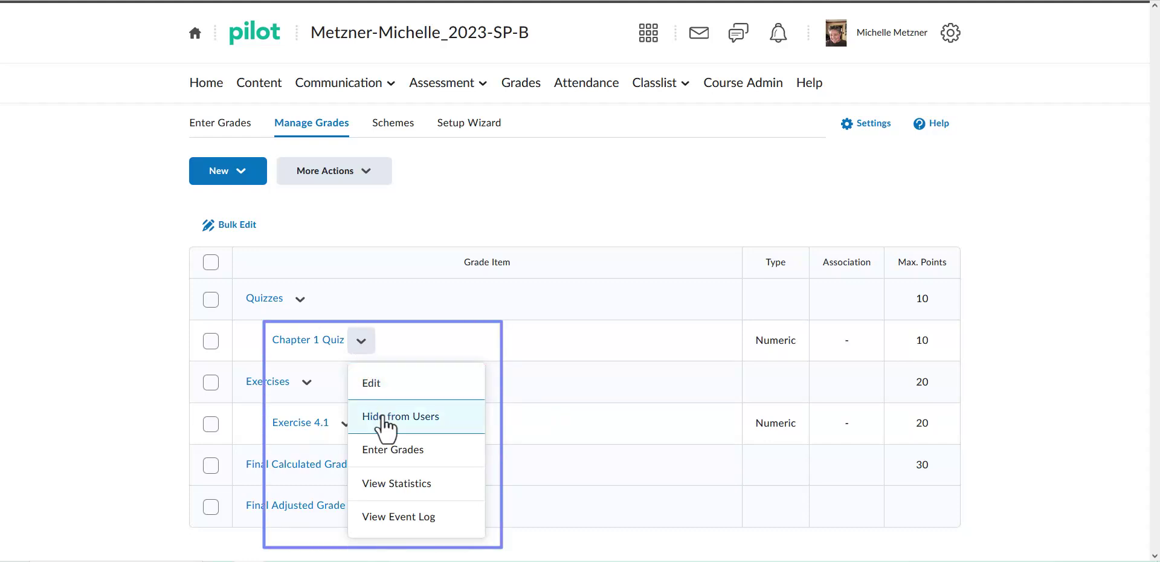
{"action": "left_click", "coordinate": [393, 454]}
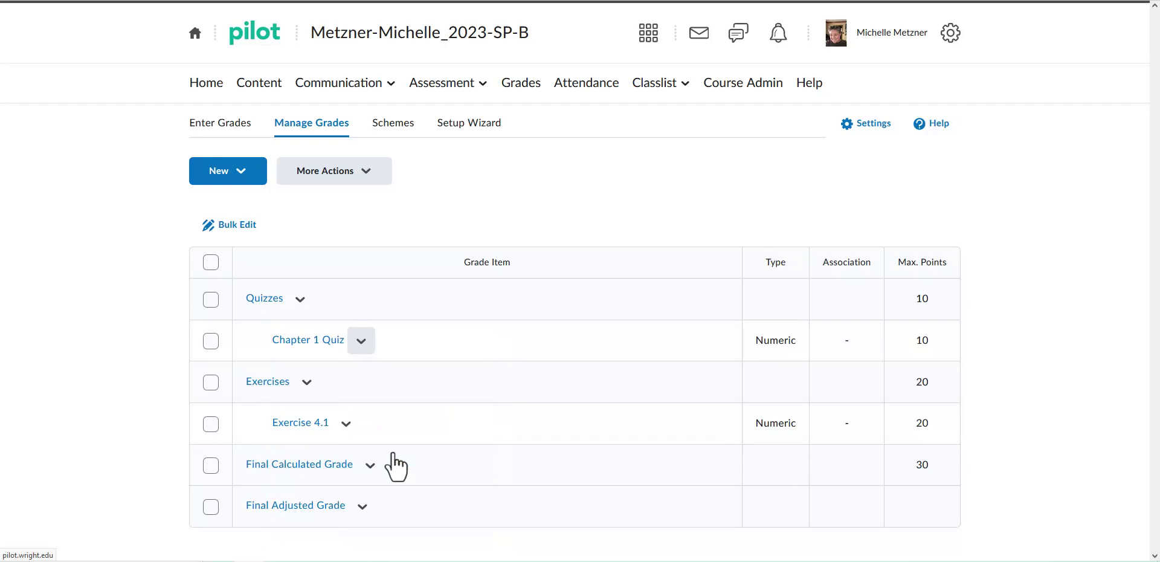
{"action": "left_click", "coordinate": [531, 410]}
{"action": "type", "text": "8"}
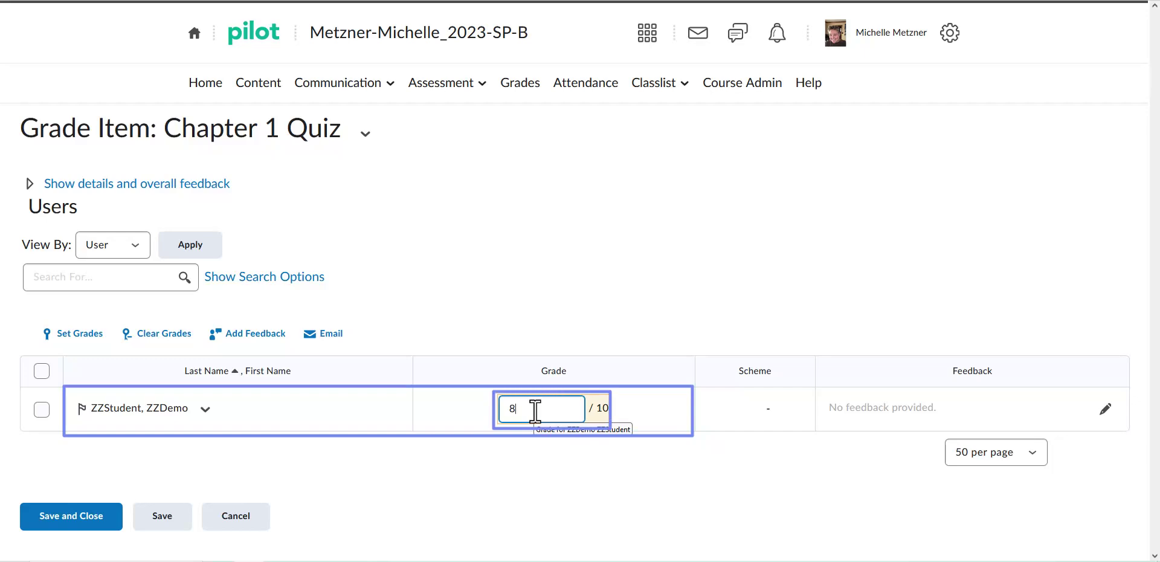
{"action": "left_click", "coordinate": [83, 519]}
{"action": "left_click", "coordinate": [492, 169]}
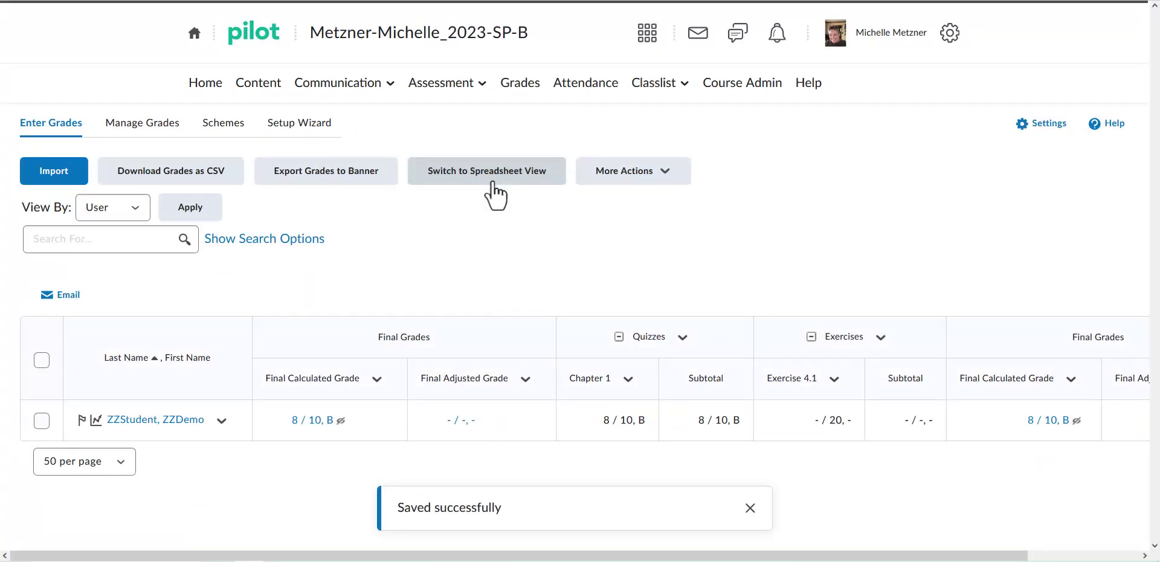
Enter a grade of 17 for the demo student on Exercise 4.1, and save and close it
{"action": "left_click", "coordinate": [152, 125]}
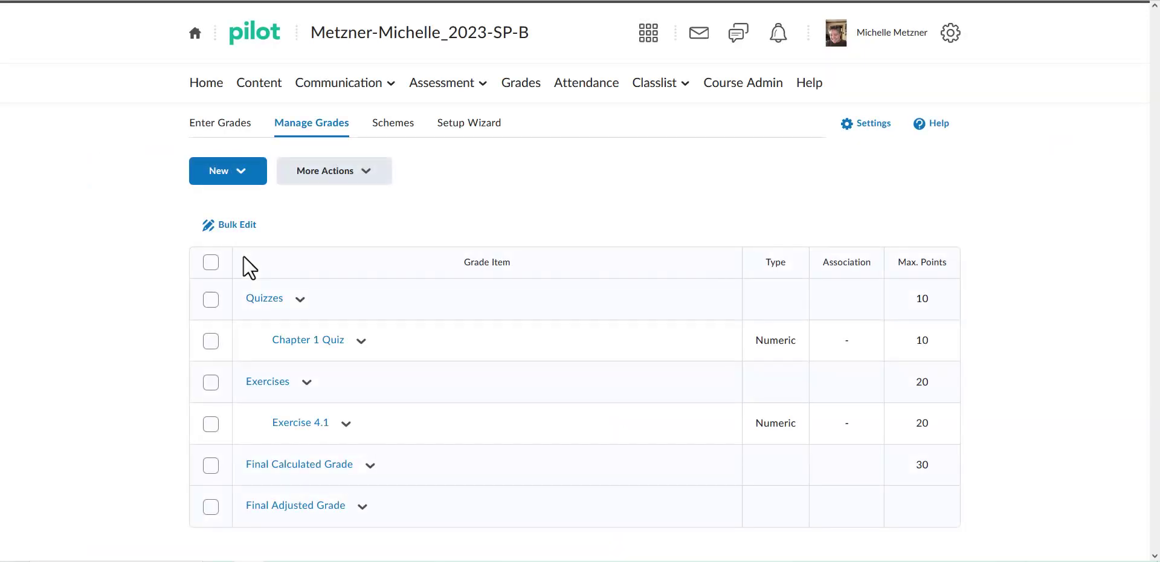
{"action": "left_click", "coordinate": [346, 424]}
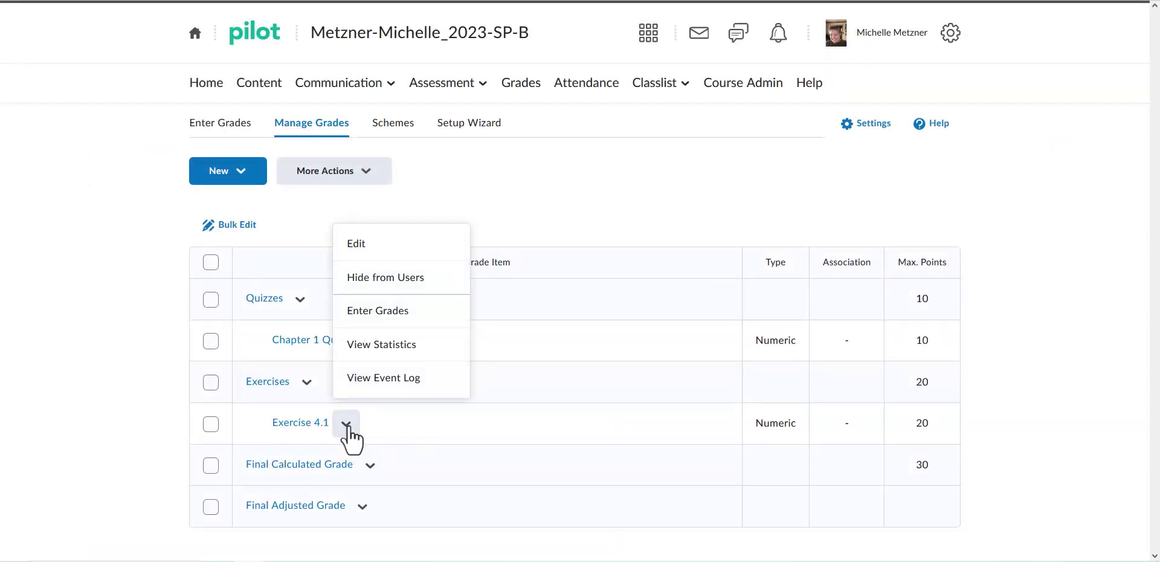
{"action": "left_click", "coordinate": [417, 315]}
{"action": "left_click", "coordinate": [574, 408]}
{"action": "type", "text": "17"}
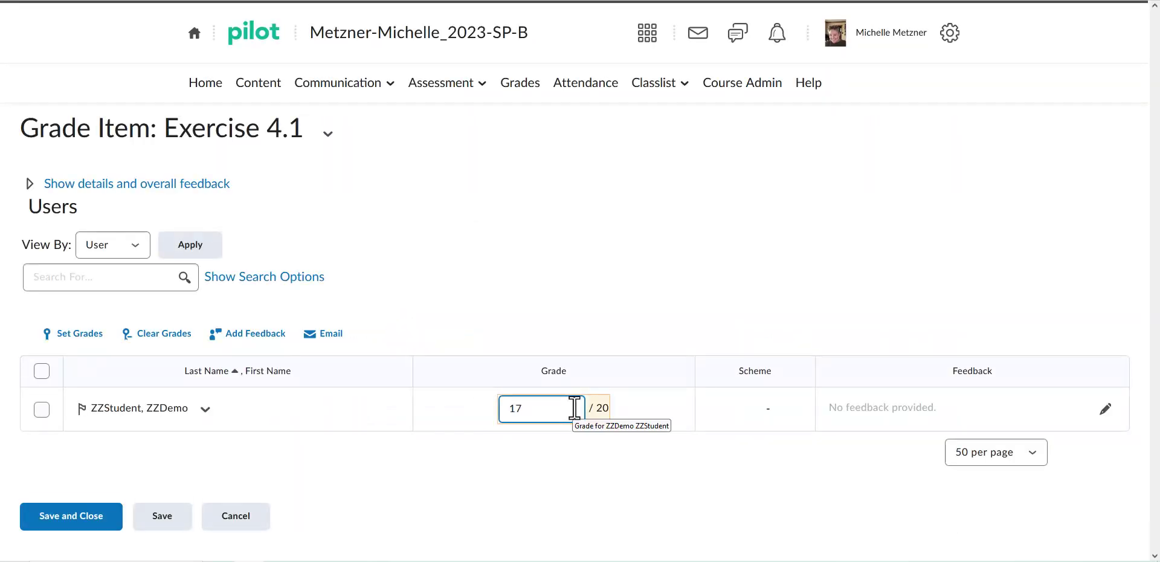
{"action": "left_click", "coordinate": [53, 520]}
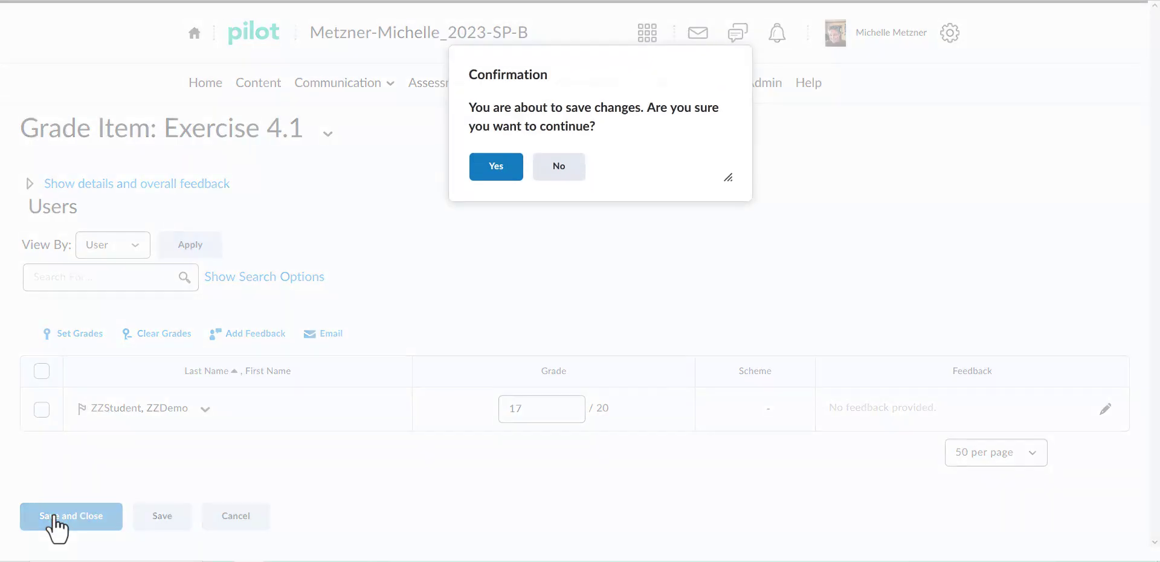
{"action": "left_click", "coordinate": [497, 169]}
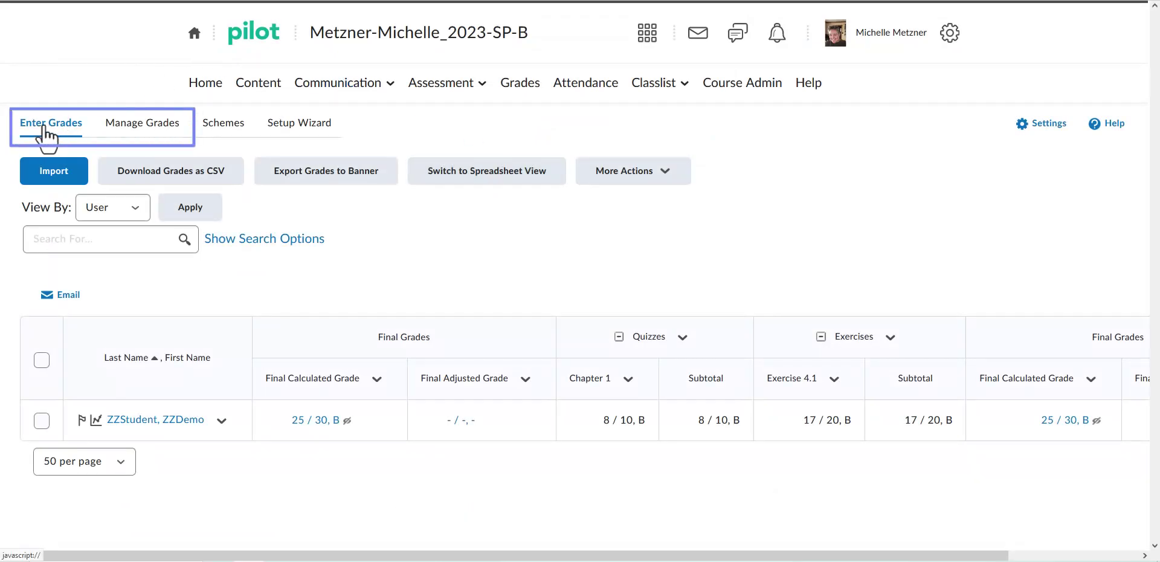
Find the demo student in the course's Classlist and impersonate that account
{"action": "left_click", "coordinate": [153, 125]}
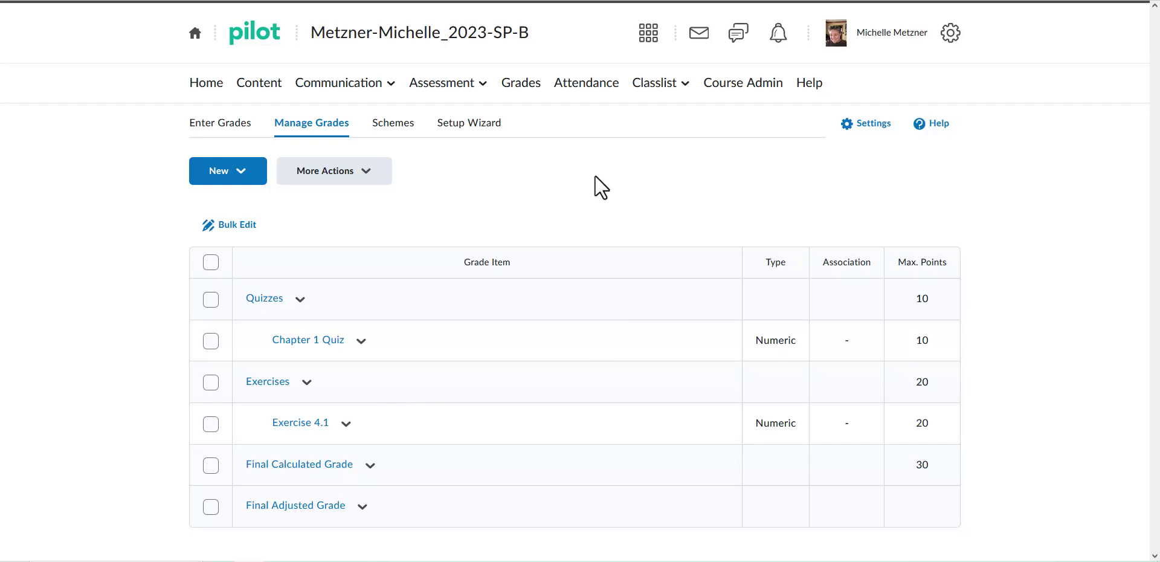
{"action": "left_click", "coordinate": [656, 85]}
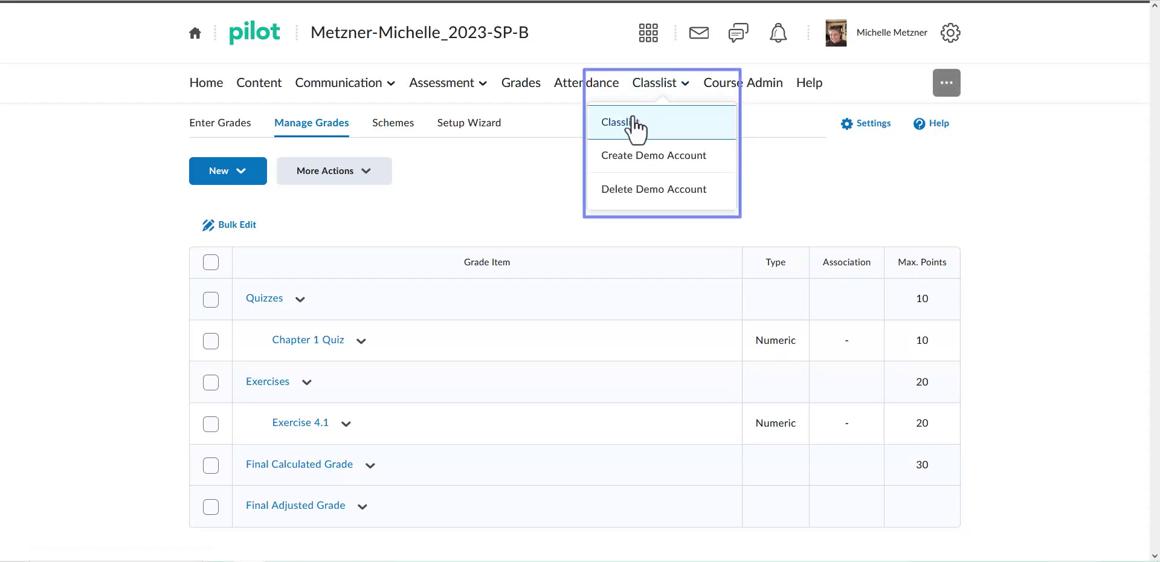
{"action": "left_click", "coordinate": [601, 128]}
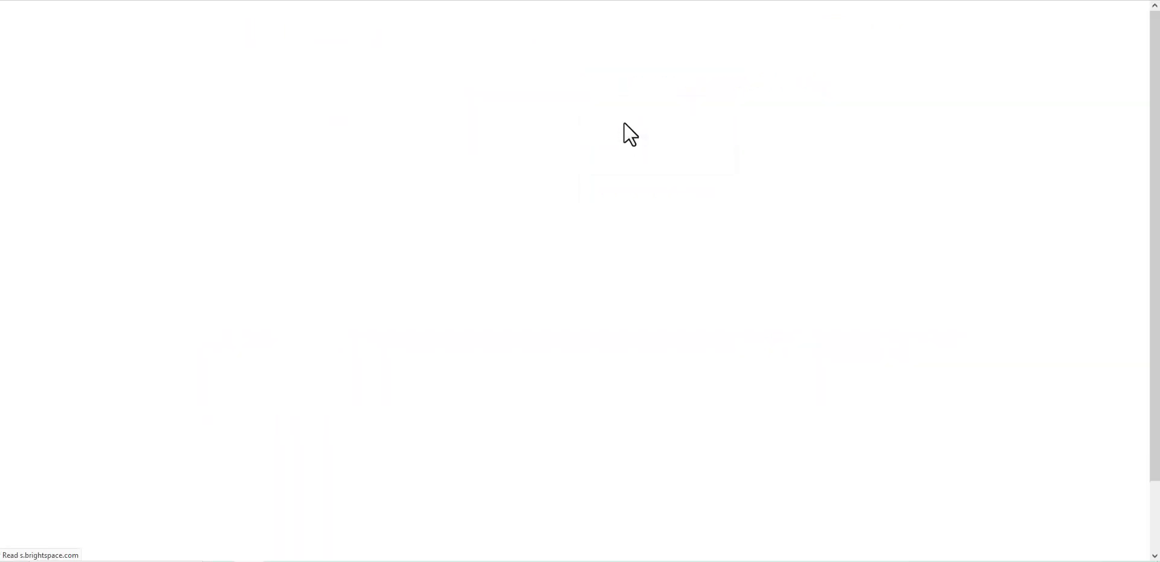
{"action": "scroll", "coordinate": [526, 304], "scroll_direction": "down", "scroll_amount": 2}
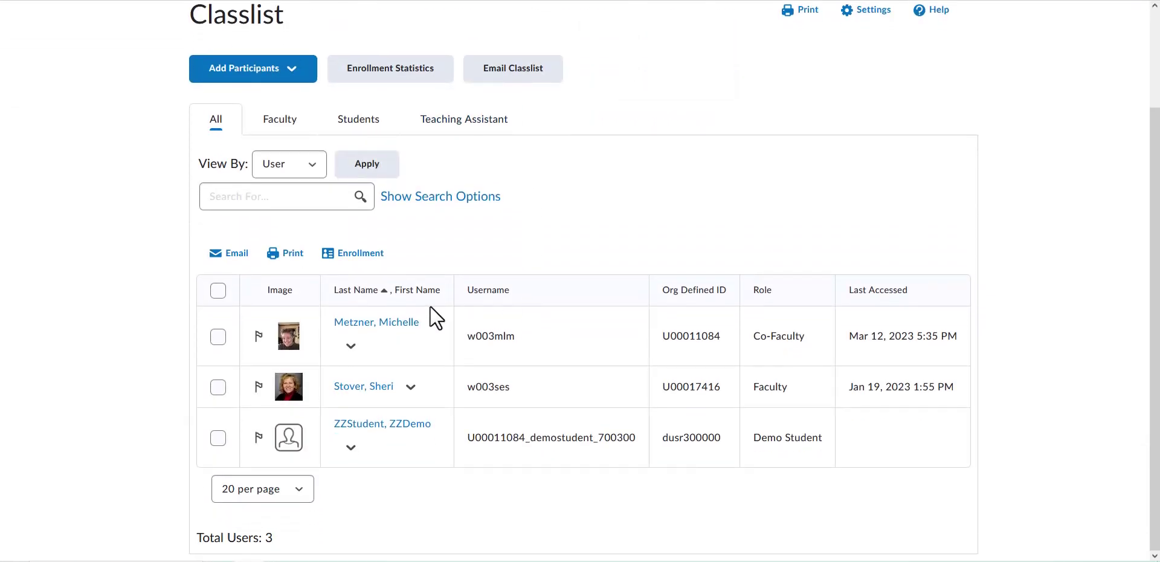
{"action": "left_click", "coordinate": [375, 430]}
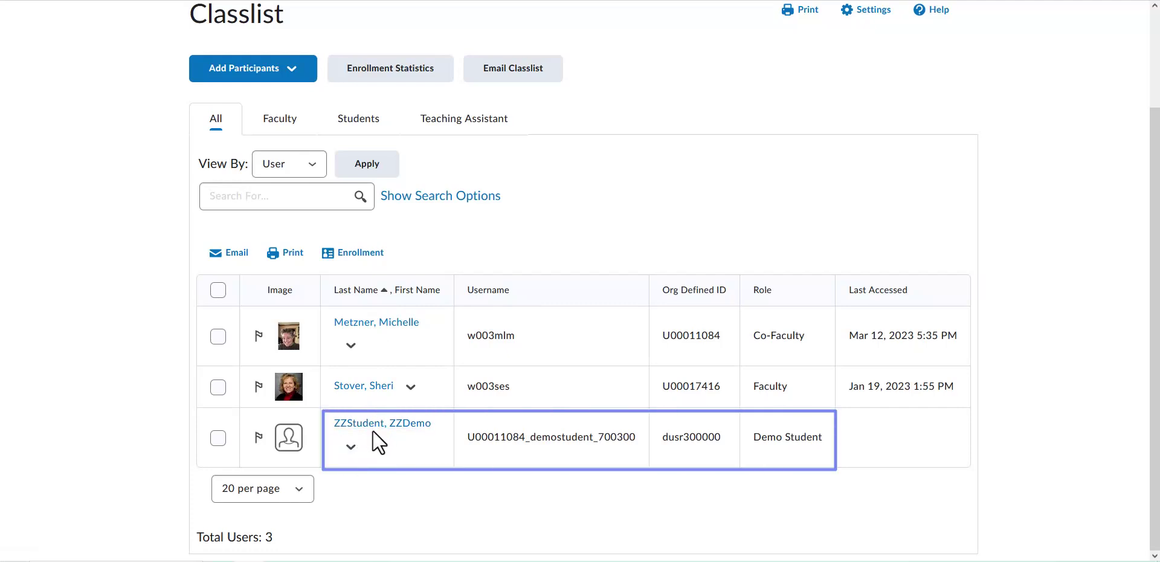
{"action": "left_click", "coordinate": [349, 452]}
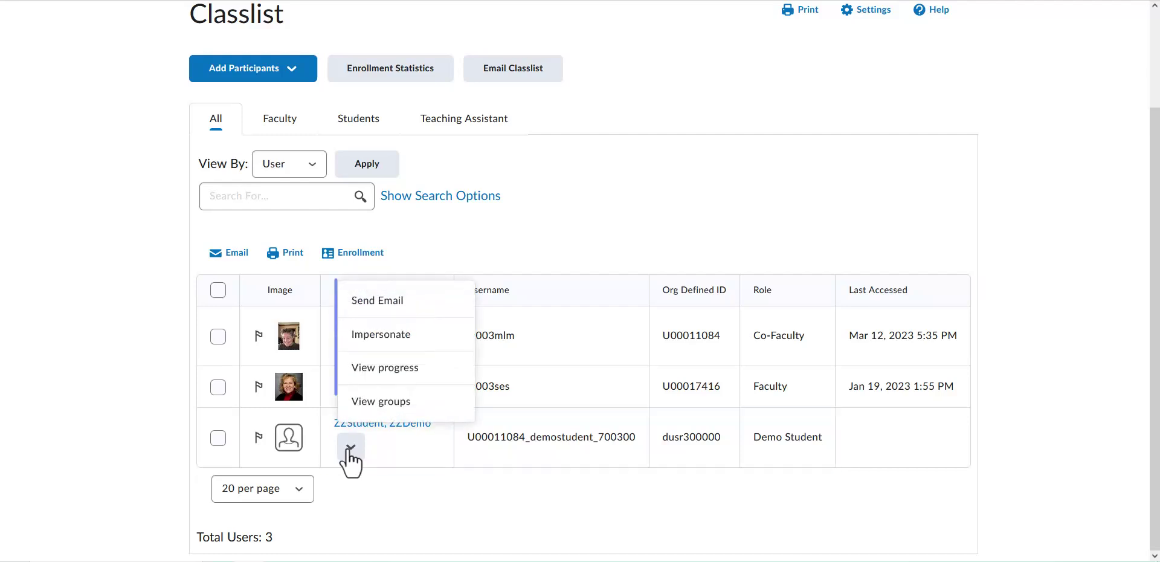
{"action": "left_click", "coordinate": [446, 338]}
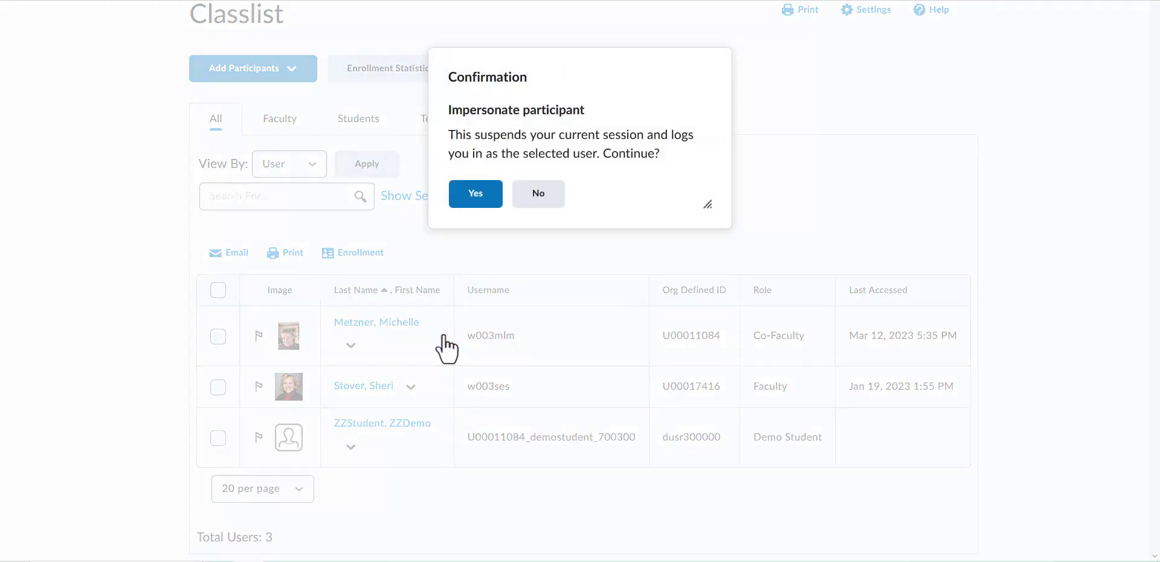
{"action": "left_click", "coordinate": [474, 194]}
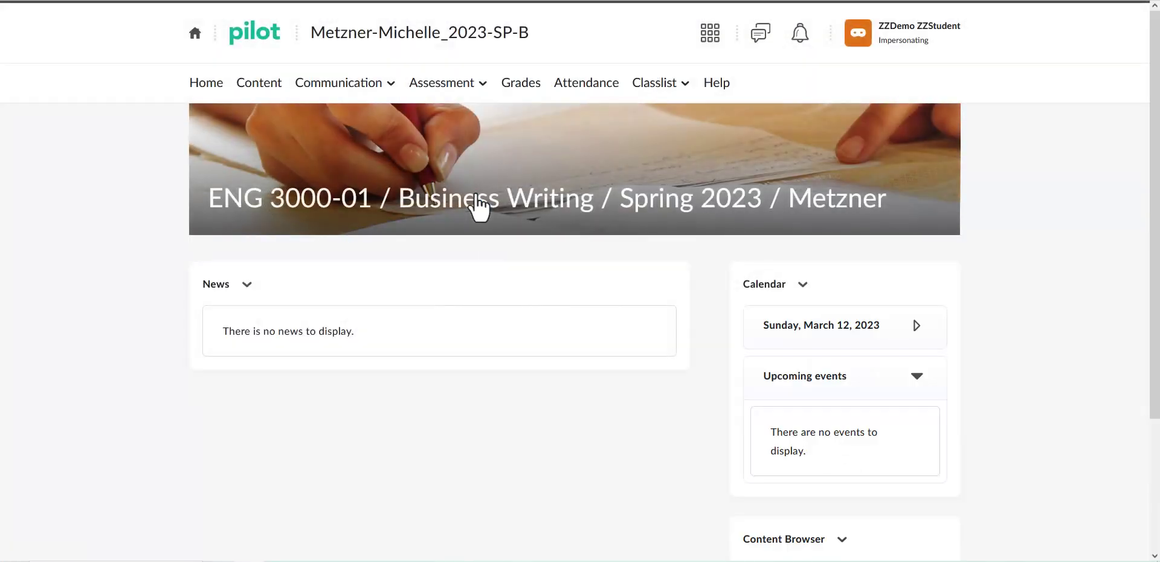
Examine the course grades as the demo student sees them, and stop impersonating the account
{"action": "left_click", "coordinate": [523, 83]}
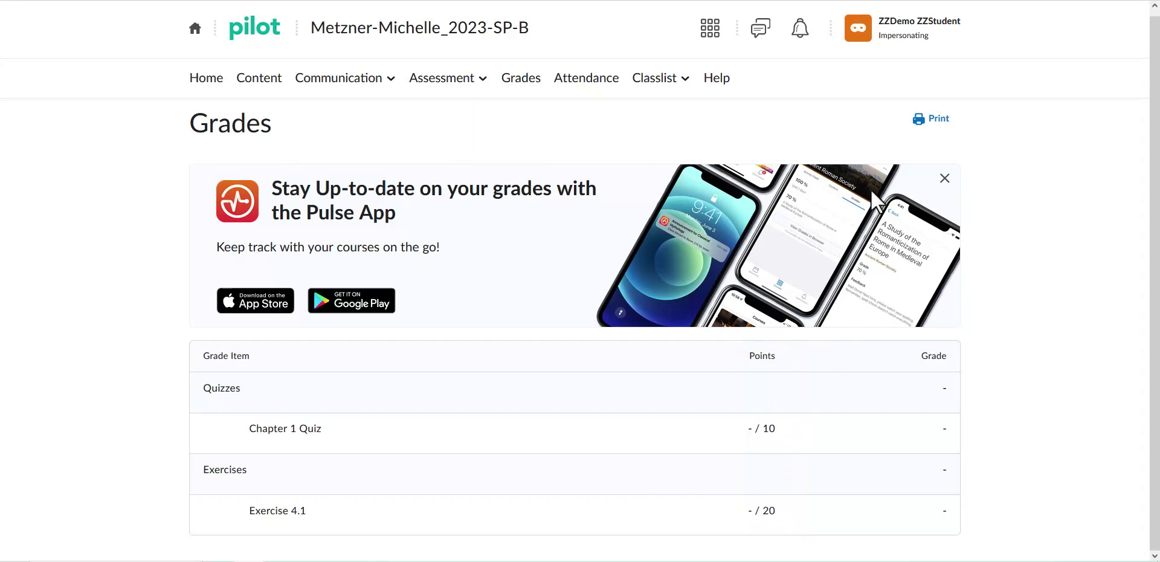
{"action": "left_click", "coordinate": [862, 43]}
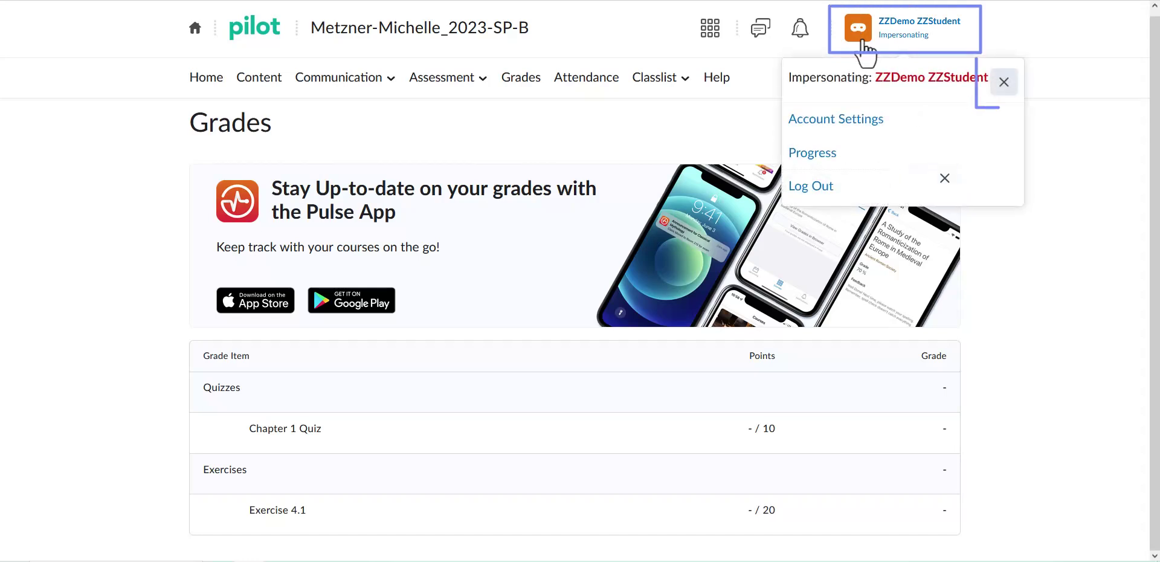
{"action": "left_click", "coordinate": [1004, 84]}
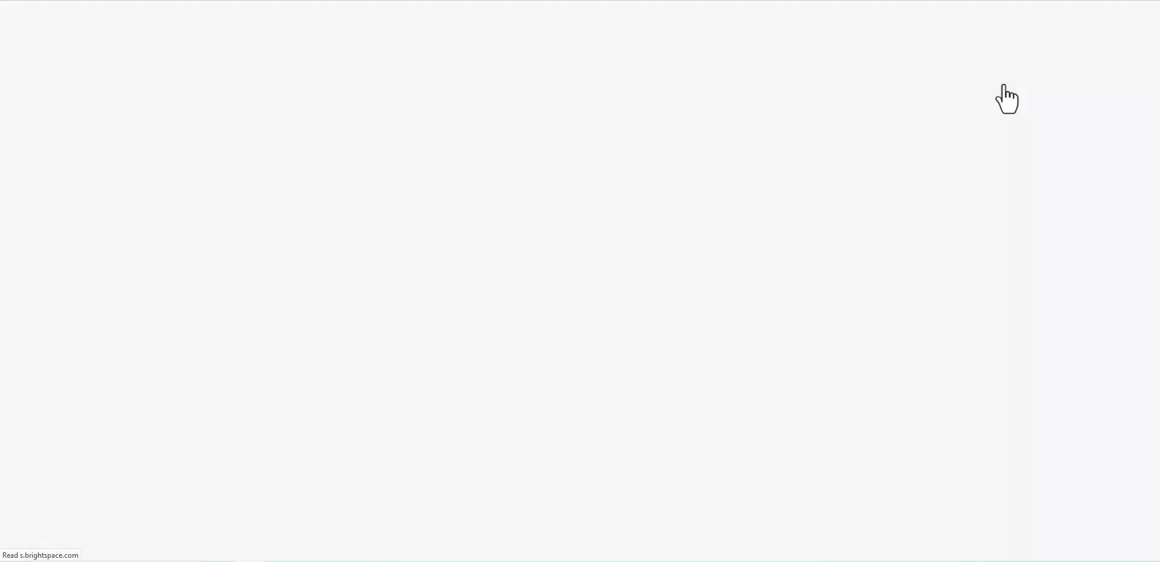